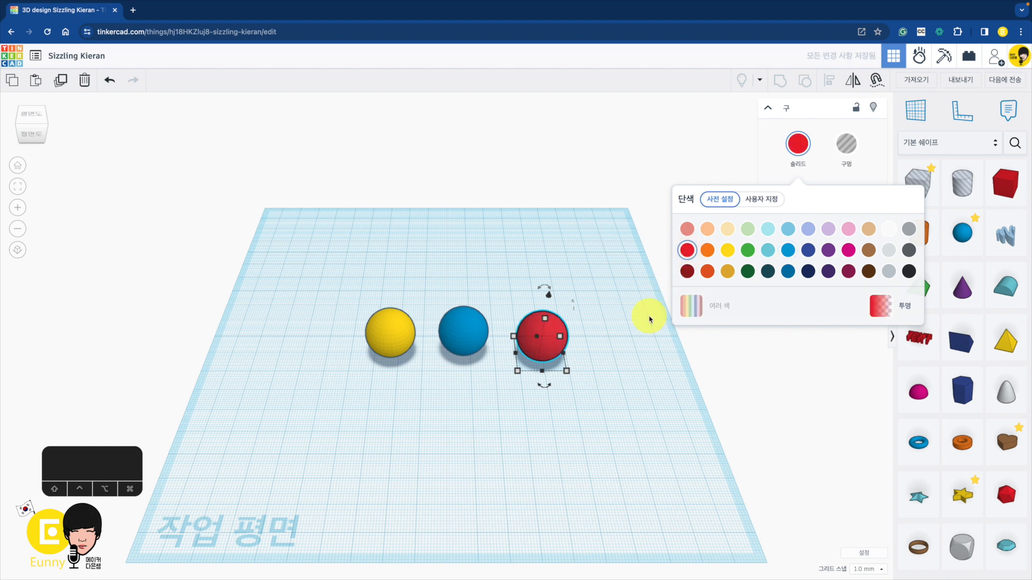
Step: Stretch the middle blue sphere lengthwise in both directions until it overlaps the yellow and red spheres
{"action": "left_click", "coordinate": [628, 344]}
{"action": "left_click", "coordinate": [462, 329]}
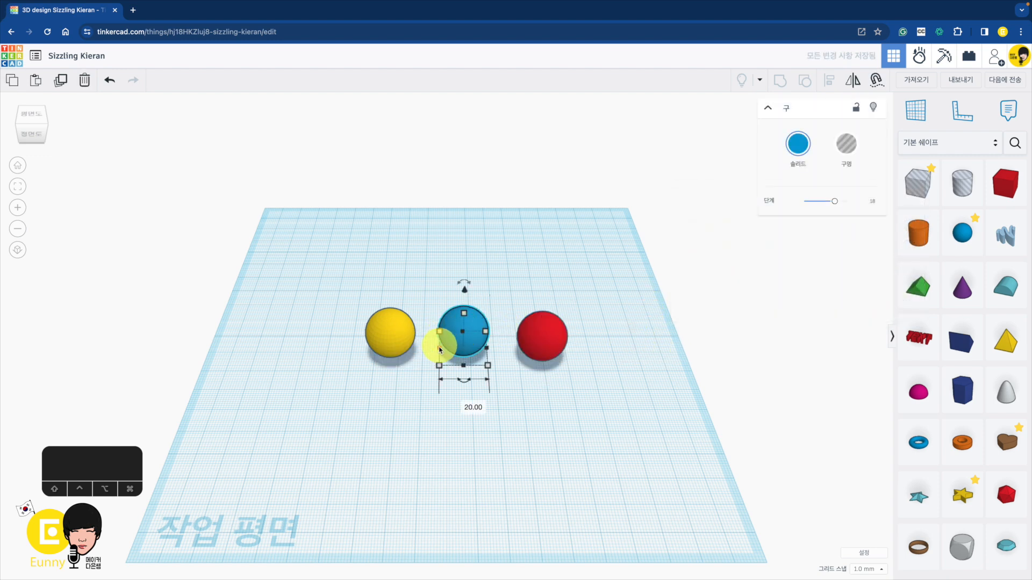
{"action": "left_click_drag", "start_coordinate": [438, 349], "coordinate": [396, 349]}
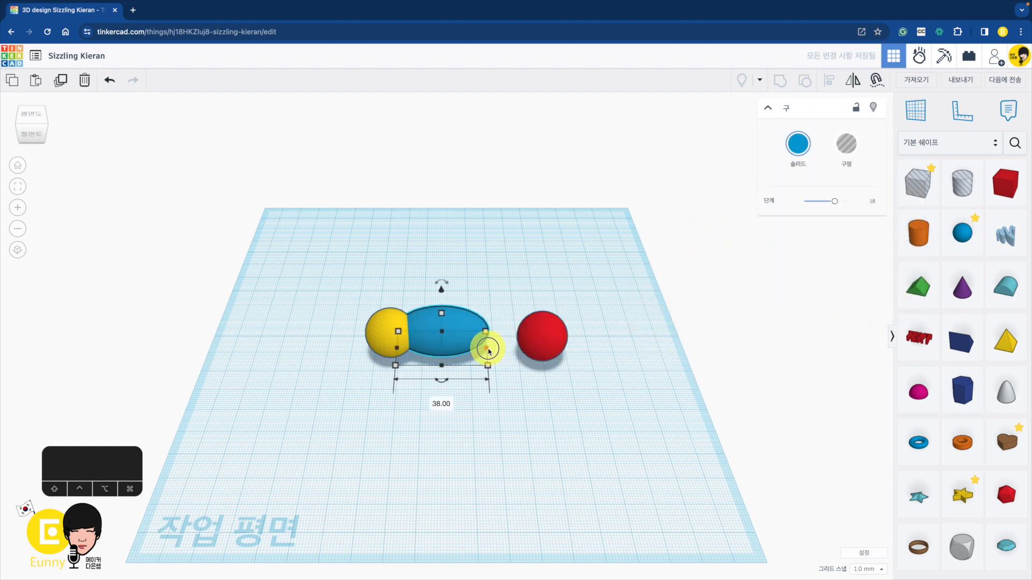
{"action": "left_click_drag", "start_coordinate": [489, 350], "coordinate": [539, 352]}
{"action": "left_click", "coordinate": [624, 365]}
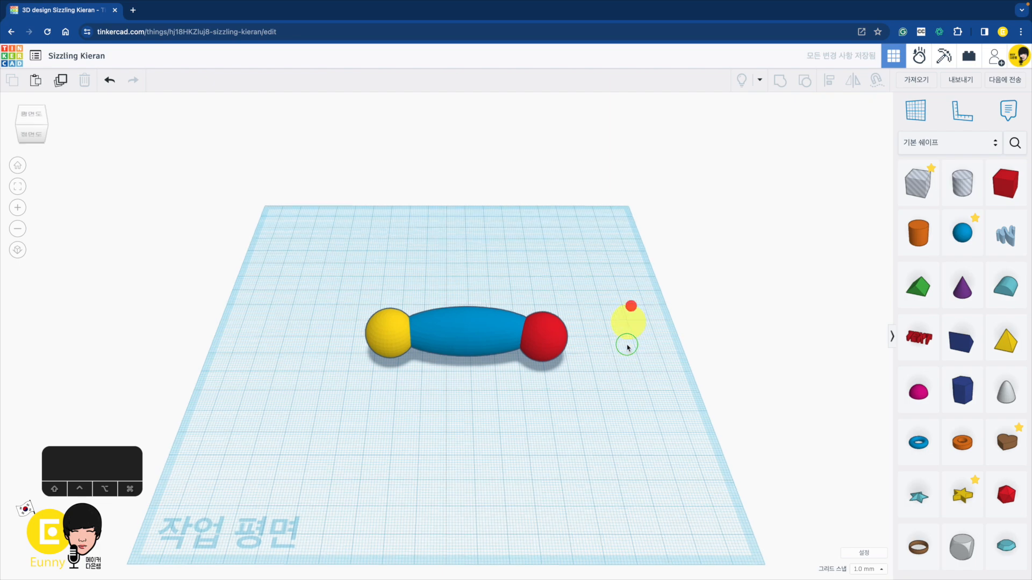
Step: Align the yellow and red spheres with each other on their front-to-back centre
{"action": "right_click_drag", "start_coordinate": [627, 348], "coordinate": [628, 327]}
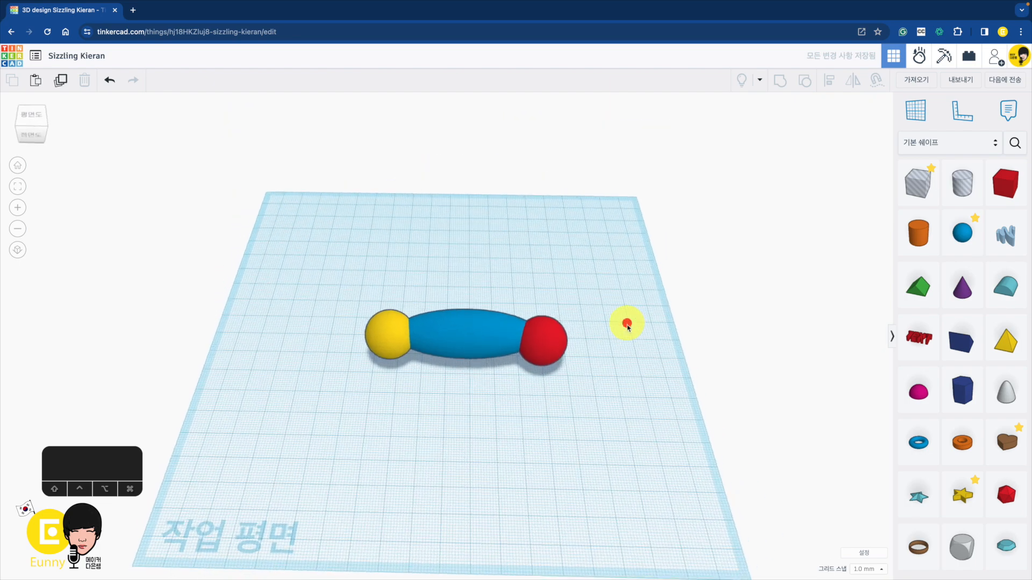
{"action": "right_click_drag", "start_coordinate": [436, 347], "coordinate": [438, 391]}
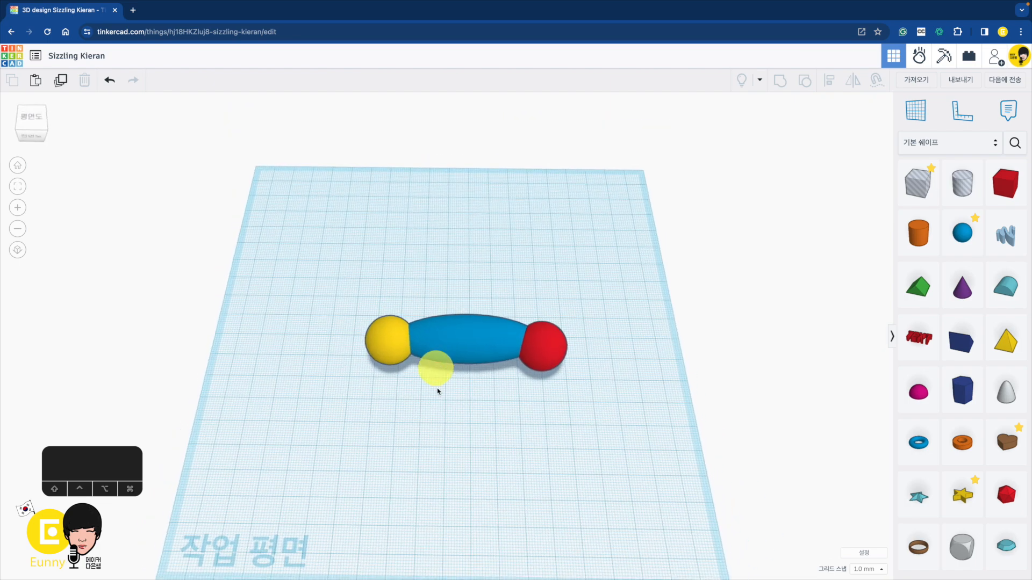
{"action": "left_click", "coordinate": [401, 352]}
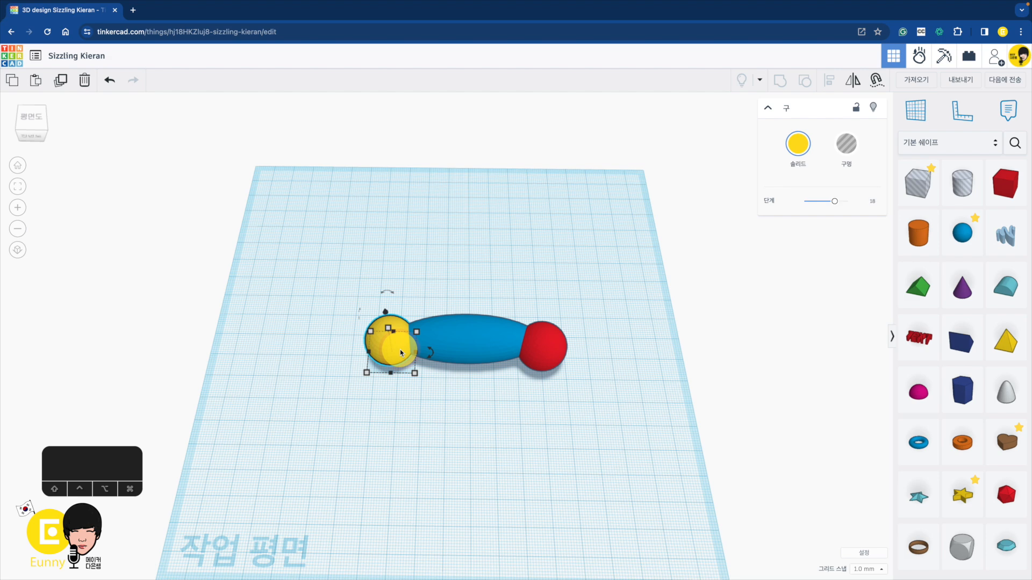
{"action": "left_click", "coordinate": [559, 364], "text": "shift"}
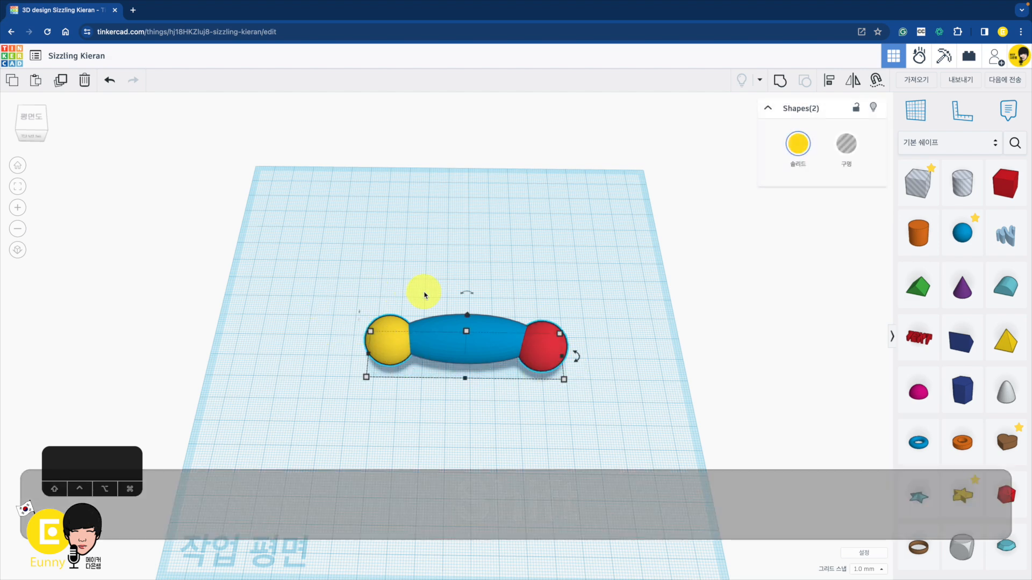
{"action": "key", "text": "l"}
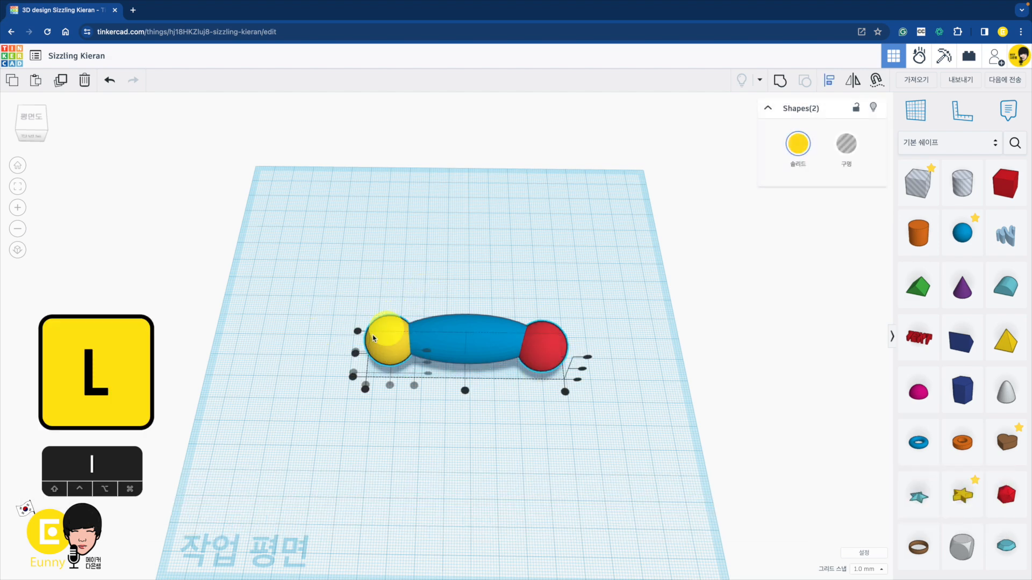
{"action": "left_click", "coordinate": [355, 355]}
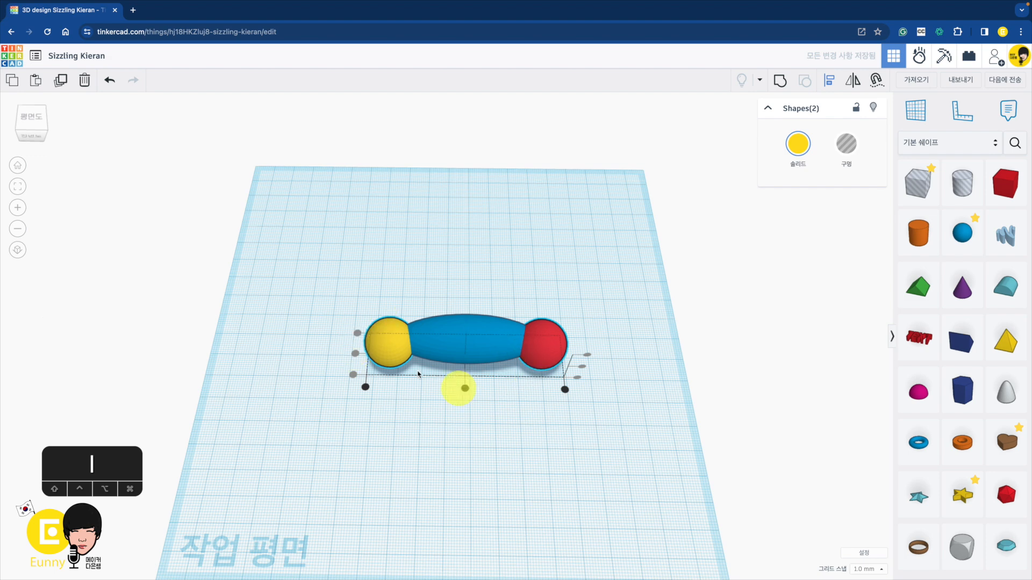
Step: Group the yellow and red spheres and set the group to multicolour so each sphere keeps its own colour
{"action": "left_click", "coordinate": [779, 86]}
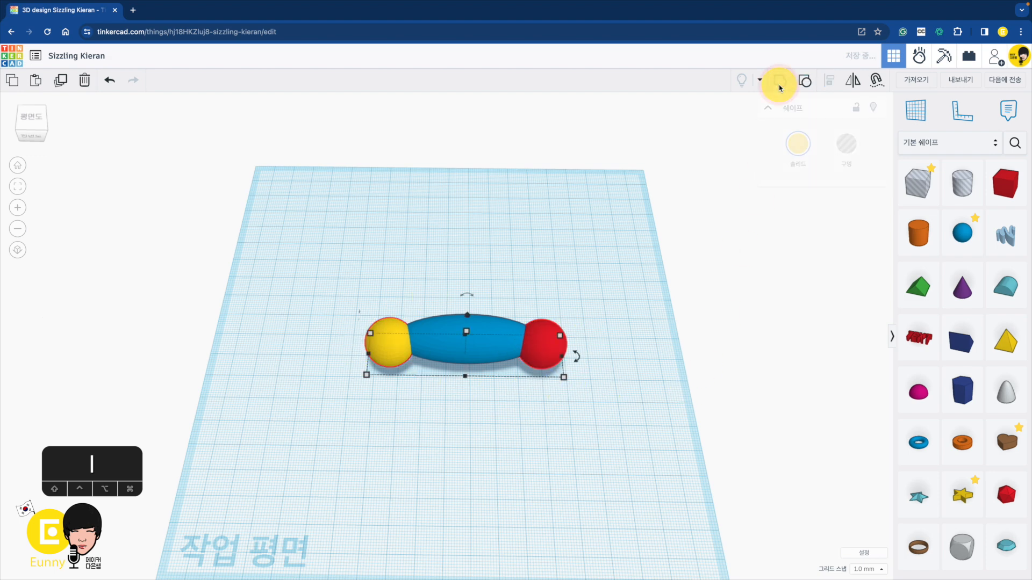
{"action": "left_click", "coordinate": [624, 329]}
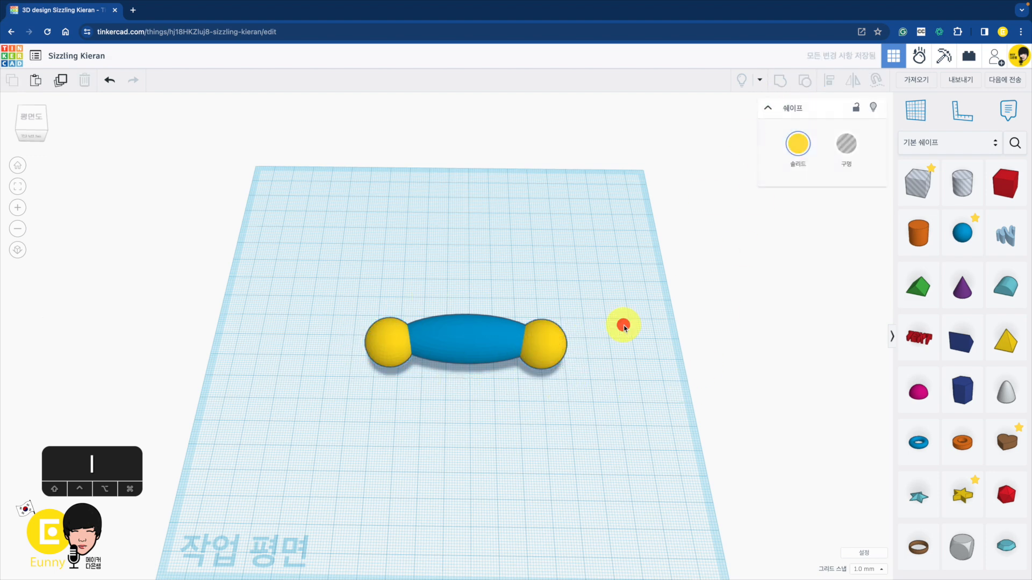
{"action": "left_click", "coordinate": [551, 345]}
{"action": "left_click", "coordinate": [799, 145]}
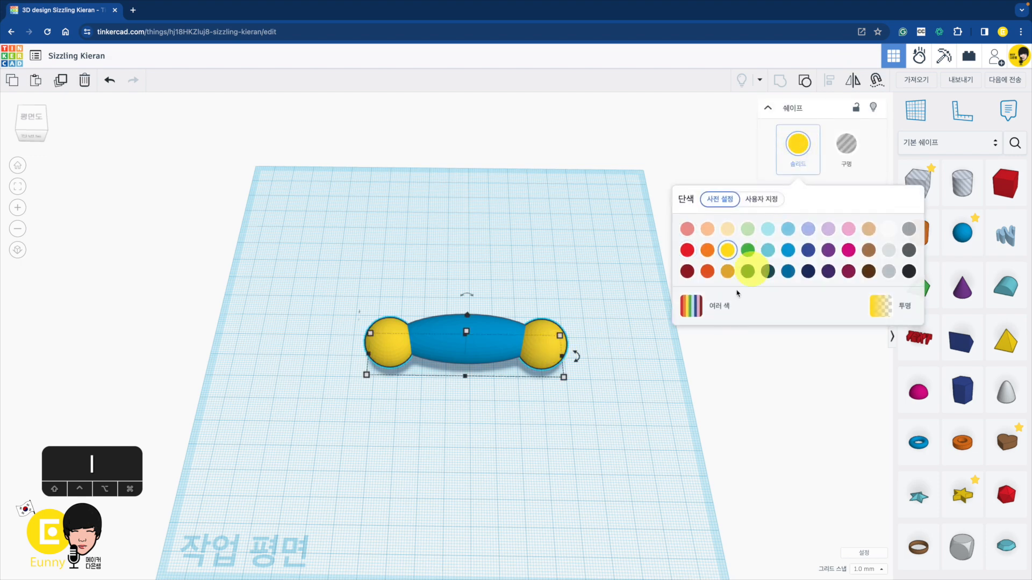
{"action": "left_click", "coordinate": [727, 307]}
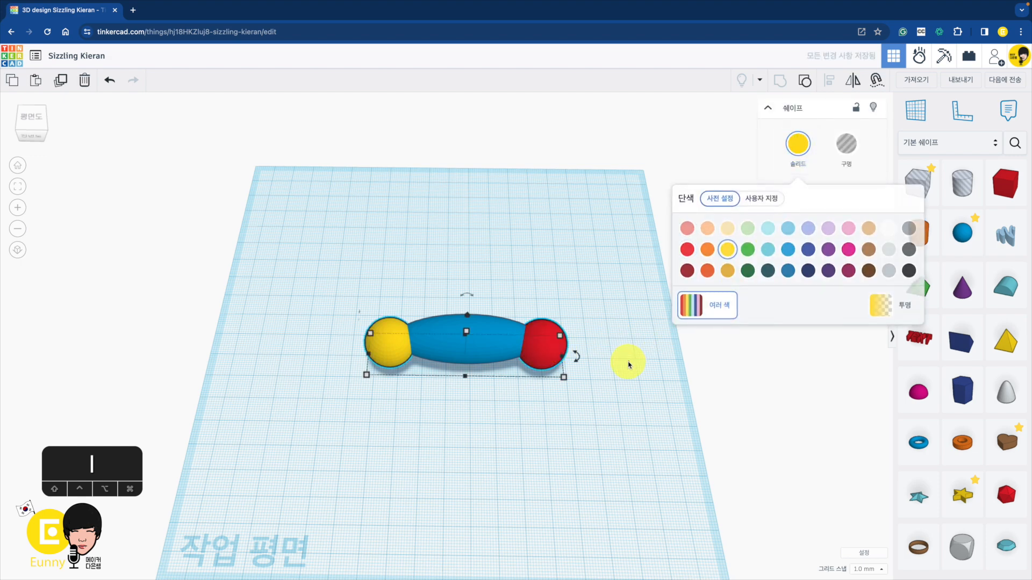
{"action": "left_click", "coordinate": [626, 359]}
Step: Centre-align the sphere pair and the blue ellipsoid in both width and depth, and group them into one rung
{"action": "left_click_drag", "start_coordinate": [550, 343], "coordinate": [547, 393]}
{"action": "left_click", "coordinate": [291, 276]}
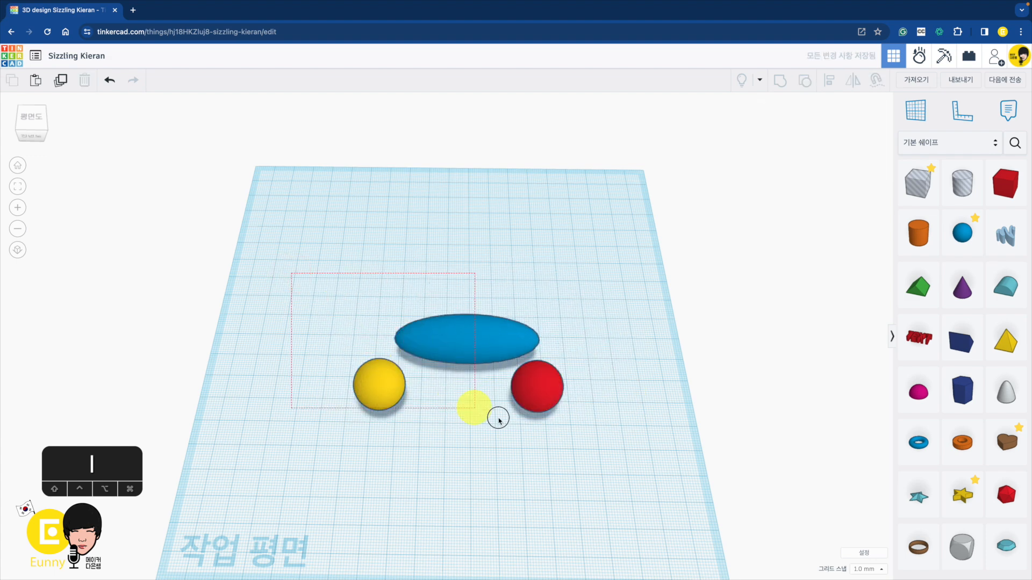
{"action": "left_click_drag", "start_coordinate": [601, 456], "coordinate": [602, 457]}
{"action": "key", "text": "l"}
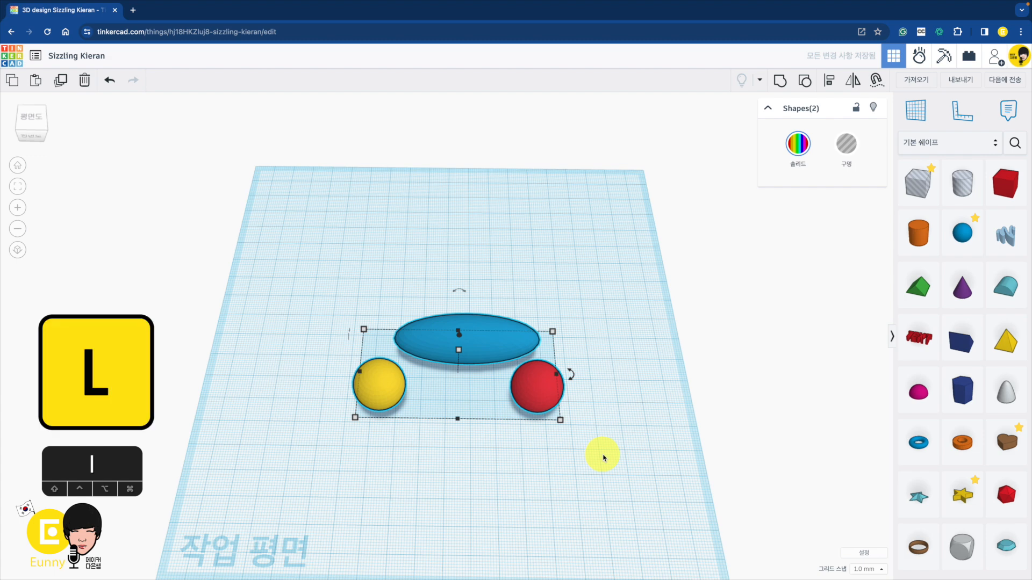
{"action": "left_click", "coordinate": [346, 371]}
{"action": "left_click", "coordinate": [457, 407]}
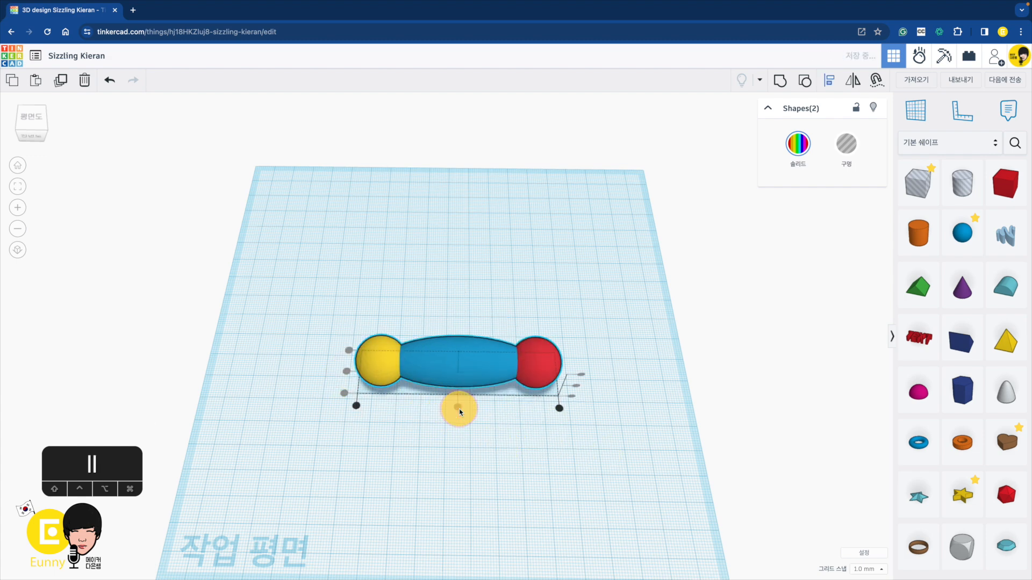
{"action": "right_click_drag", "start_coordinate": [539, 286], "coordinate": [430, 292]}
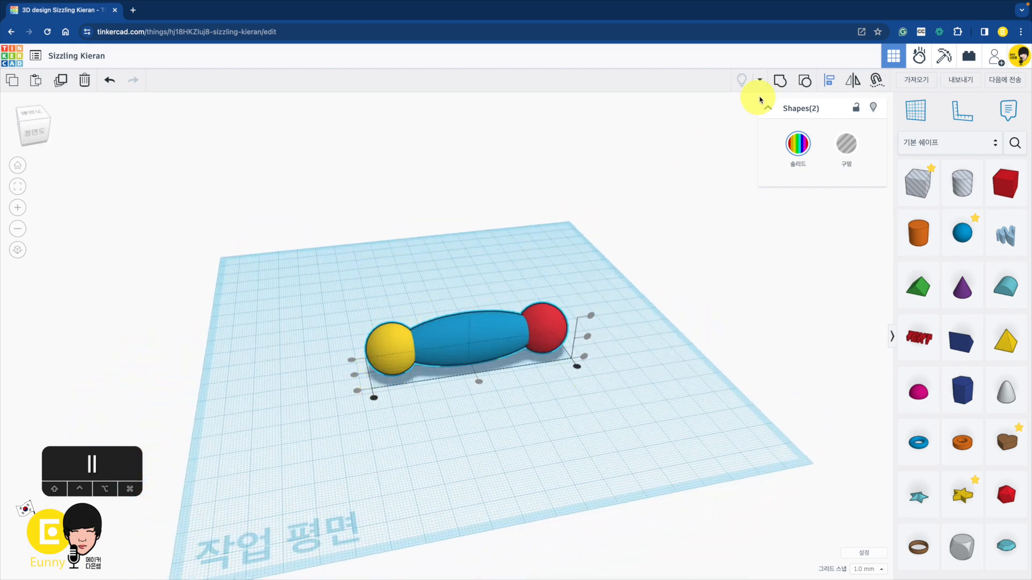
{"action": "left_click", "coordinate": [780, 82]}
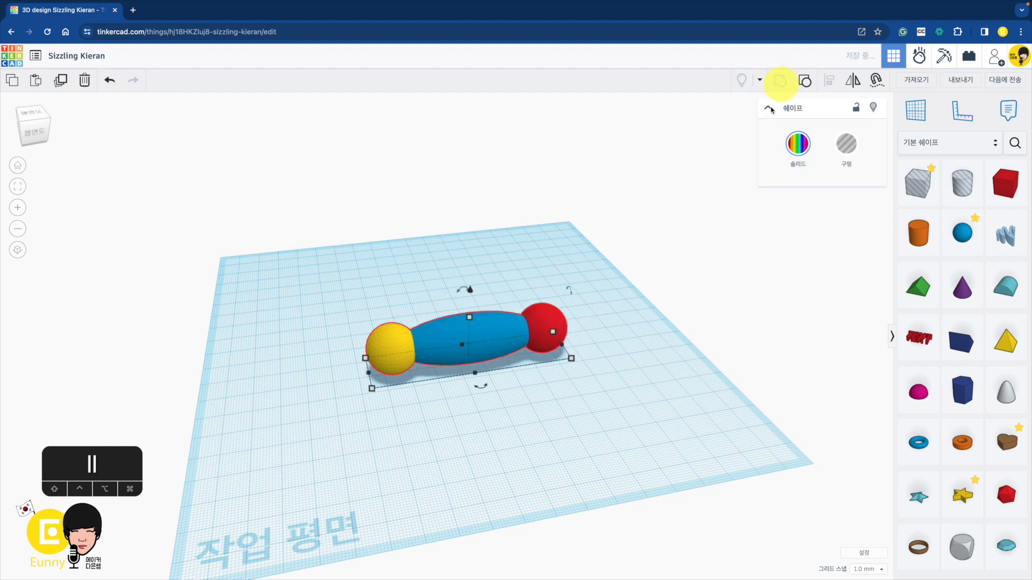
Step: Duplicate the grouped rung in place, raise the copy 12 mm and rotate it 16° about the vertical axis
{"action": "right_click_drag", "start_coordinate": [649, 285], "coordinate": [545, 359]}
{"action": "left_click_drag", "start_coordinate": [545, 359], "coordinate": [477, 345]}
{"action": "right_click_drag", "start_coordinate": [477, 345], "coordinate": [590, 338]}
{"action": "key", "text": "ctrl+d"}
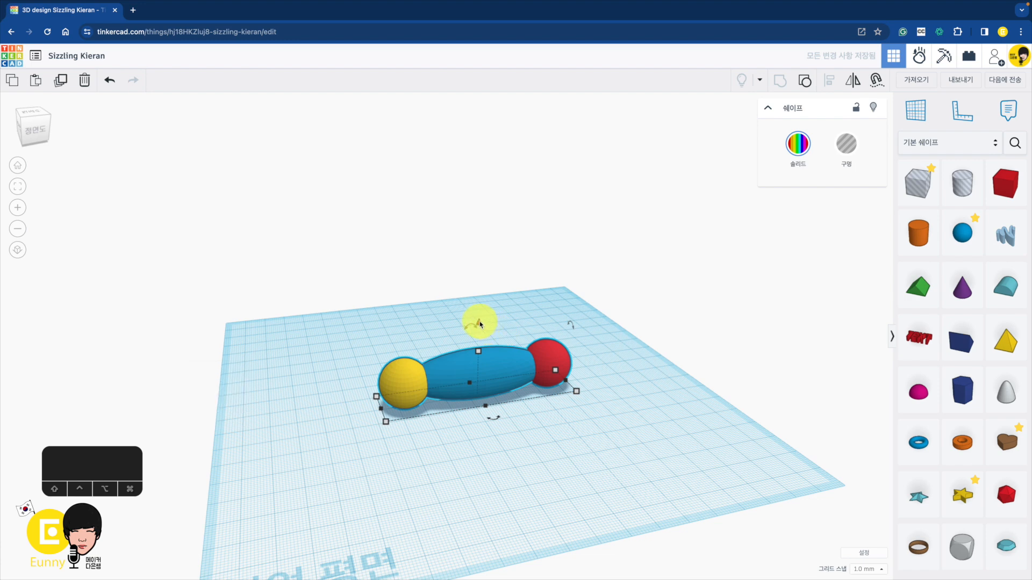
{"action": "left_click_drag", "start_coordinate": [478, 324], "coordinate": [479, 297]}
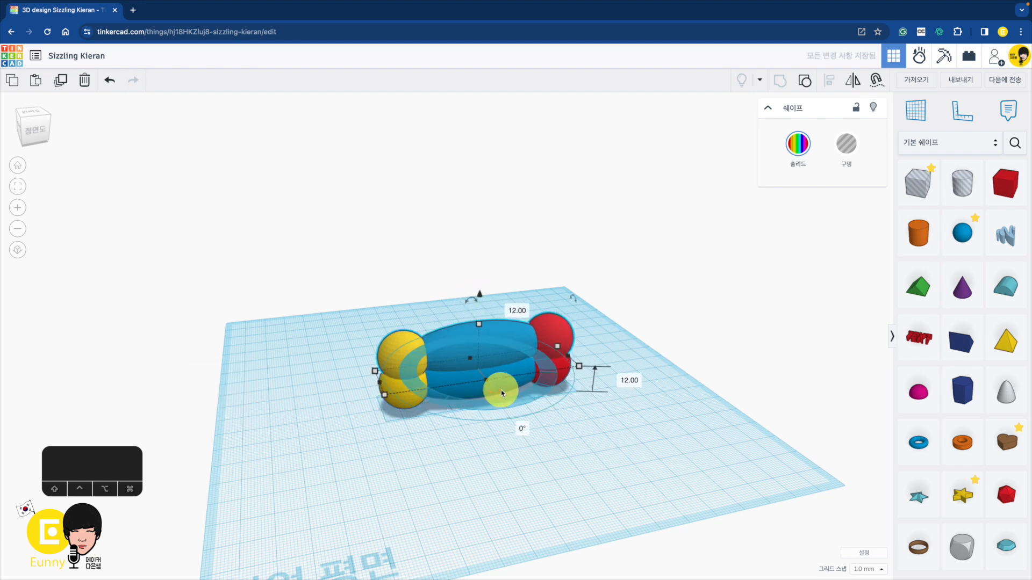
{"action": "left_click_drag", "start_coordinate": [498, 388], "coordinate": [497, 456]}
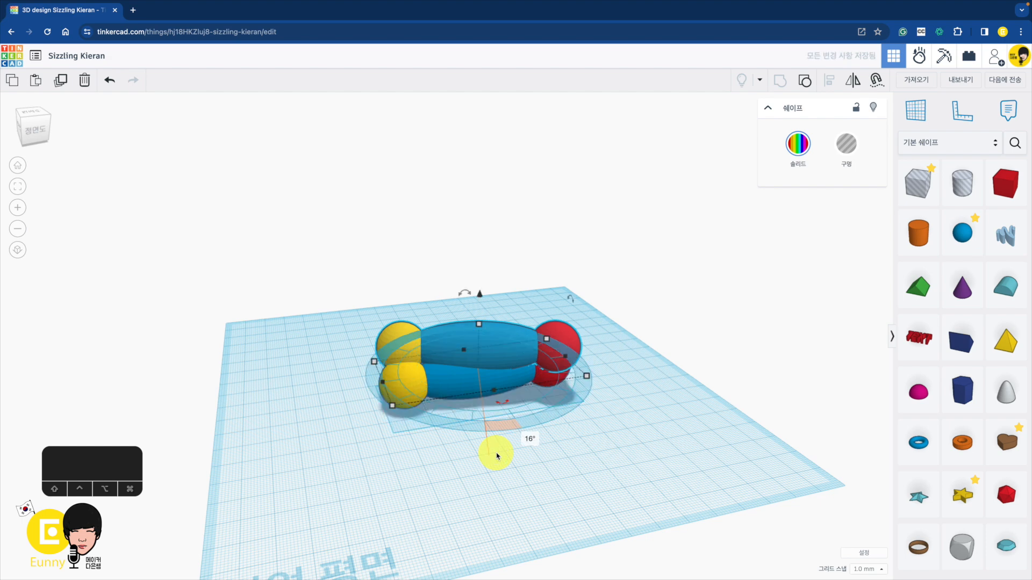
Step: Repeat the raised and rotated duplication to stack the rungs into a DNA-like double helix of 21 rungs
{"action": "key", "text": "super+d"}
{"action": "key", "text": "super+d"}
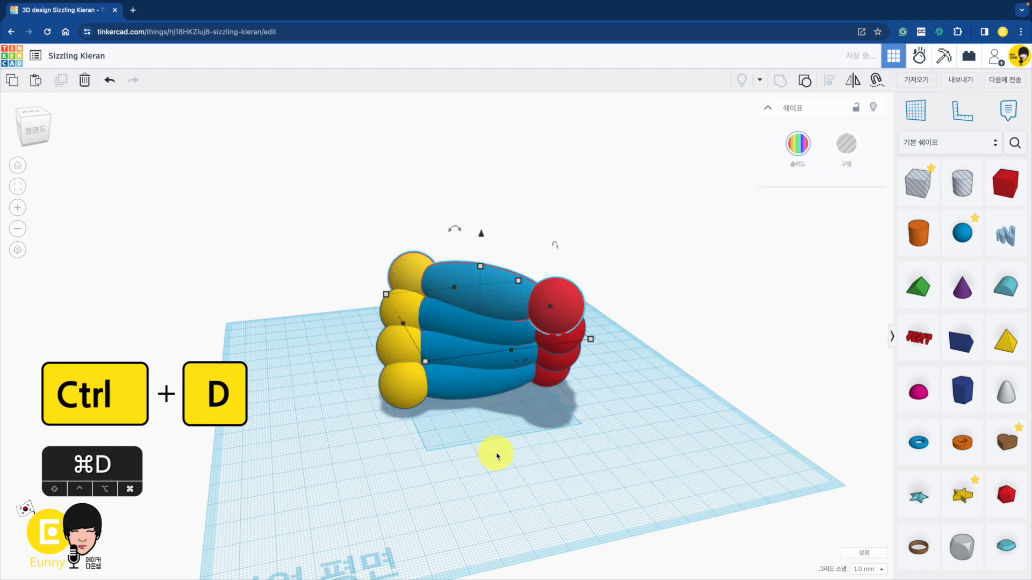
{"action": "key", "text": "super+d"}
{"action": "key", "text": "super+d"}
{"action": "key", "text": "super+d"}
{"action": "key", "text": "super+d"}
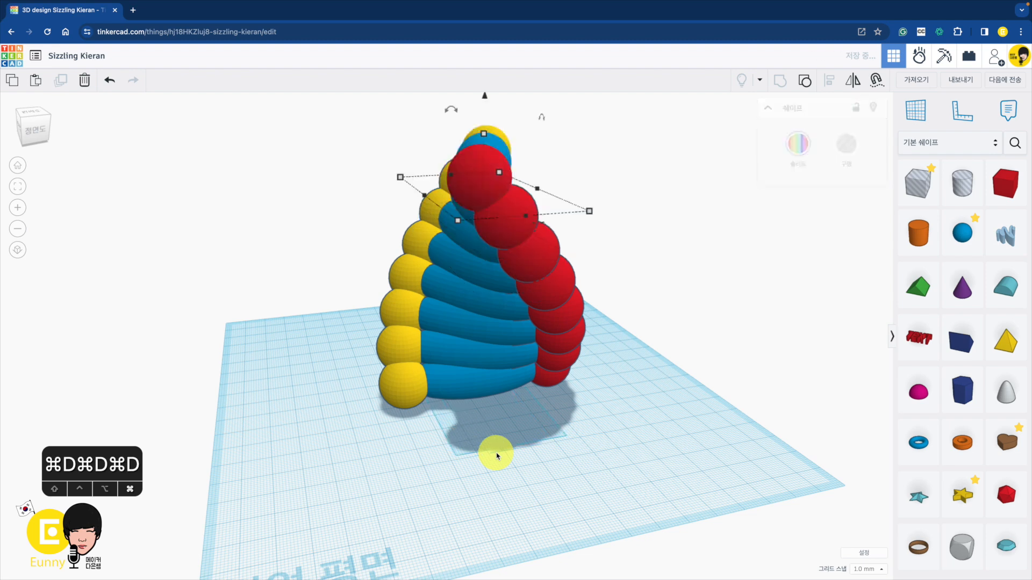
{"action": "key", "text": "super+d"}
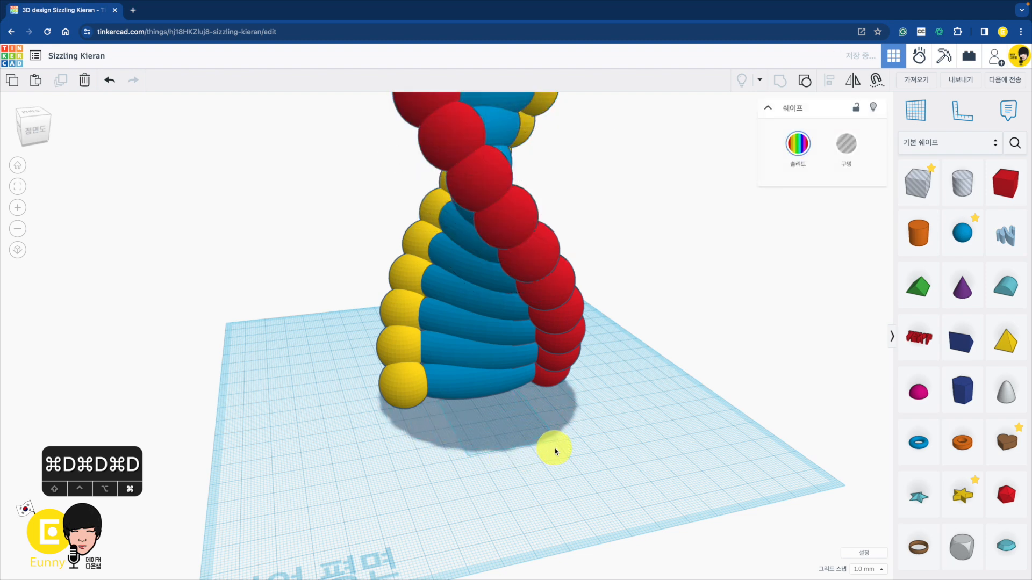
{"action": "scroll", "coordinate": [555, 451], "scroll_direction": "down", "scroll_amount": 10}
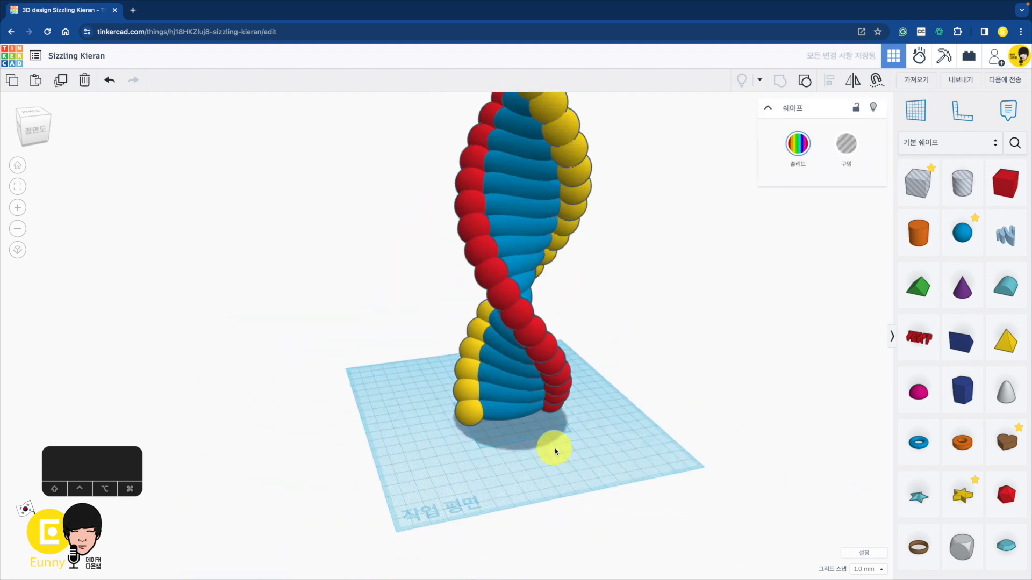
Step: Select all the helix rungs and move the whole helix toward the back corner of the workplane
{"action": "right_click_drag", "start_coordinate": [565, 449], "coordinate": [508, 465]}
{"action": "left_click_drag", "start_coordinate": [426, 242], "coordinate": [606, 518]}
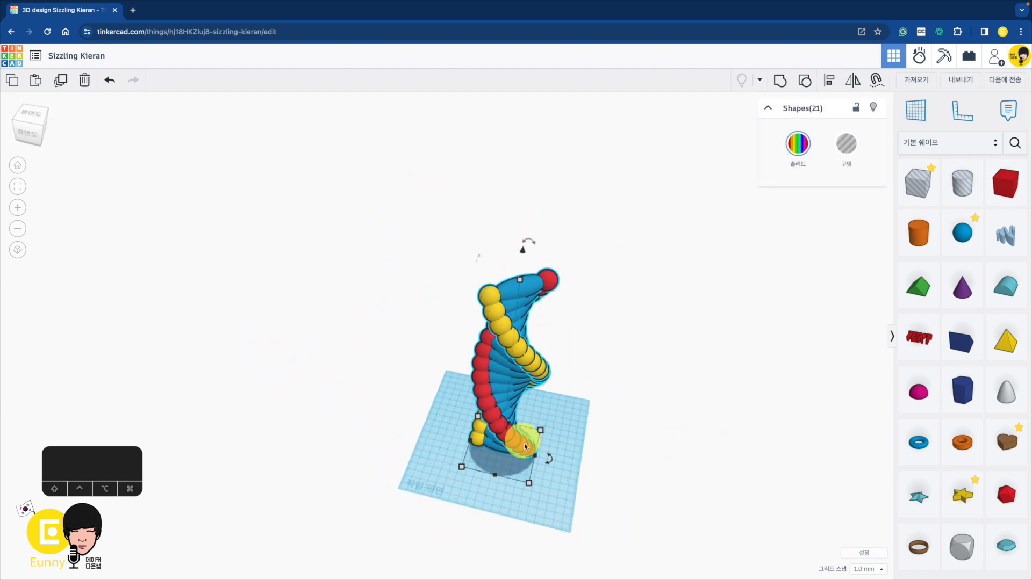
{"action": "left_click_drag", "start_coordinate": [526, 448], "coordinate": [476, 391]}
{"action": "left_click", "coordinate": [543, 447]}
Step: Place a red box on the empty area in front of the helix and stretch it to about 107 by 30 mm
{"action": "right_click_drag", "start_coordinate": [553, 449], "coordinate": [565, 440]}
{"action": "scroll", "coordinate": [565, 439], "scroll_direction": "up", "scroll_amount": 4}
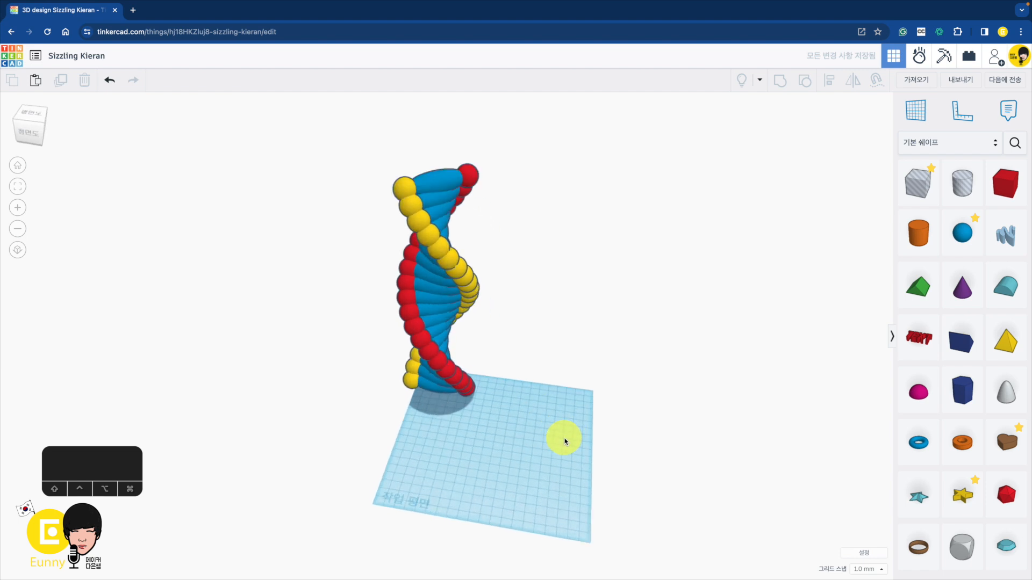
{"action": "left_click_drag", "start_coordinate": [1002, 200], "coordinate": [510, 473]}
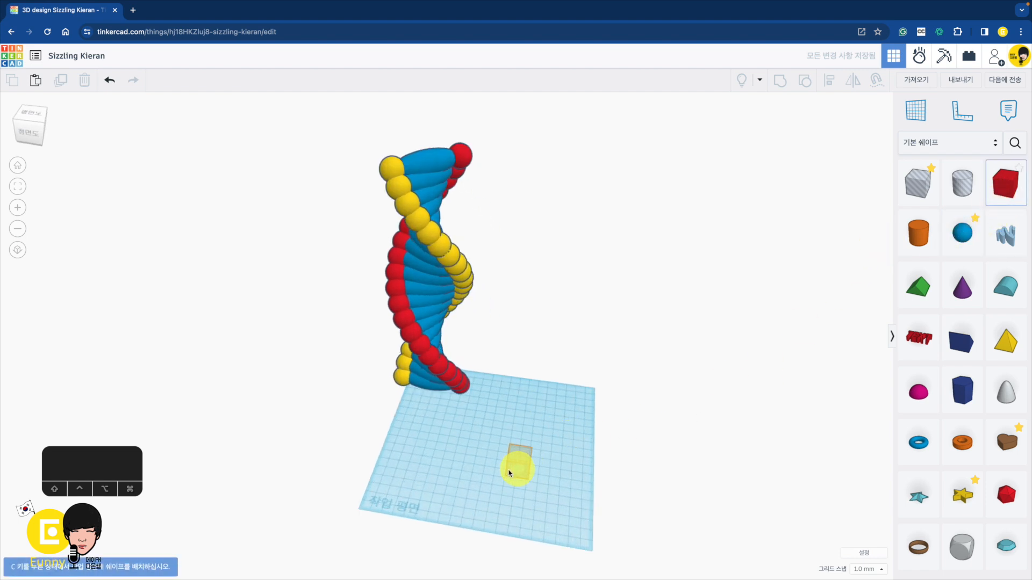
{"action": "left_click_drag", "start_coordinate": [500, 432], "coordinate": [601, 466]}
Step: Duplicate the red box in place, raise the copy 18 mm and rotate it slightly about the vertical axis
{"action": "key", "text": "ctrl+d"}
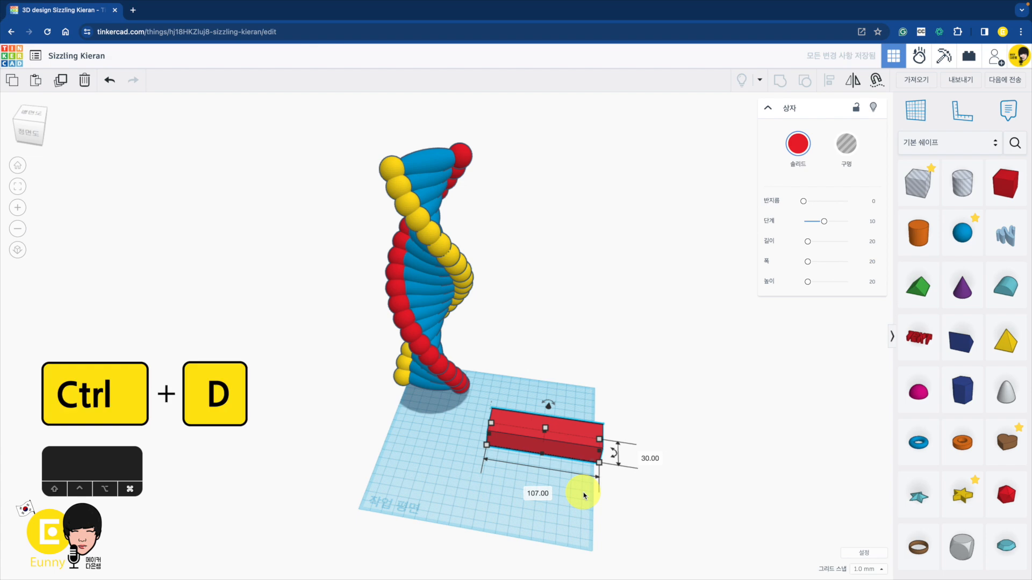
{"action": "left_click_drag", "start_coordinate": [549, 408], "coordinate": [547, 392]}
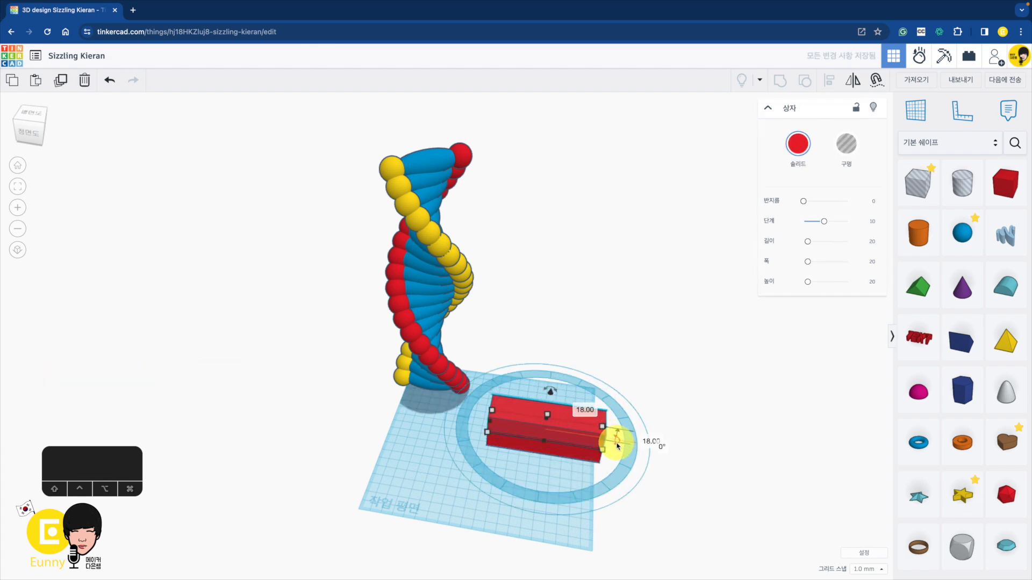
{"action": "left_click_drag", "start_coordinate": [617, 446], "coordinate": [618, 470]}
Step: Repeat the raised and rotated duplication of the box to build a tall twisted tower
{"action": "key", "text": "super+d"}
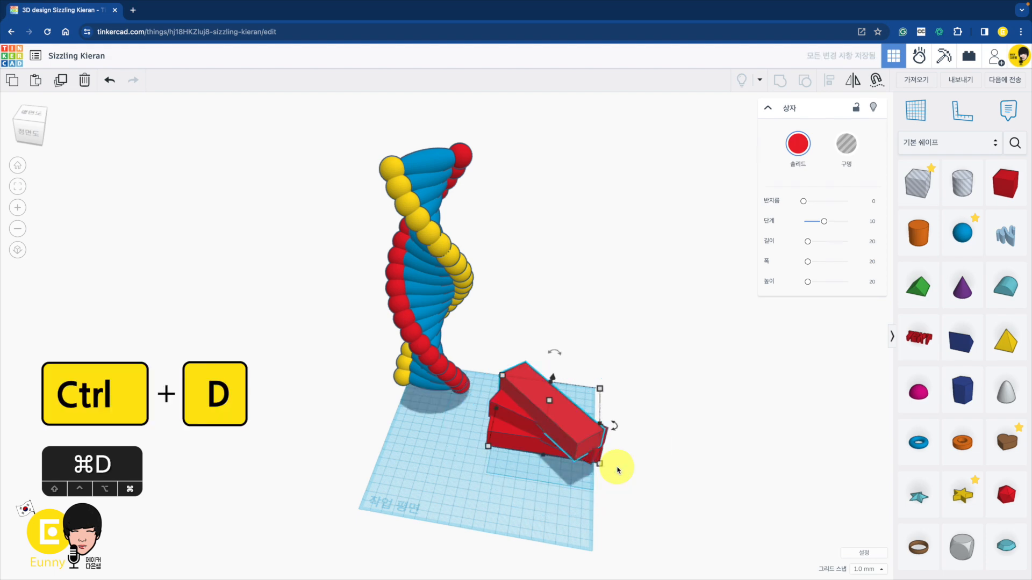
{"action": "key", "text": "super+d"}
{"action": "key", "text": "super+d"}
{"action": "key", "text": "super+d"}
{"action": "key", "text": "super+d"}
{"action": "key", "text": "super+d"}
{"action": "key", "text": "super+d"}
{"action": "key", "text": "super+d"}
{"action": "key", "text": "super+d"}
{"action": "key", "text": "super+d"}
{"action": "key", "text": "super+d"}
{"action": "key", "text": "super+d"}
{"action": "key", "text": "super+d"}
{"action": "key", "text": "super+d"}
{"action": "key", "text": "super+d"}
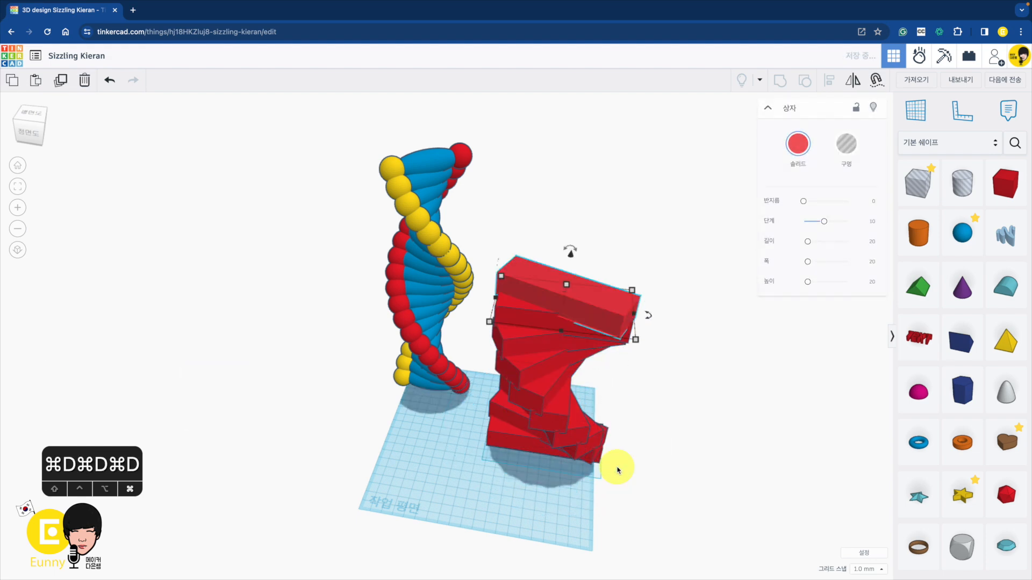
{"action": "right_click_drag", "start_coordinate": [565, 490], "coordinate": [597, 449]}
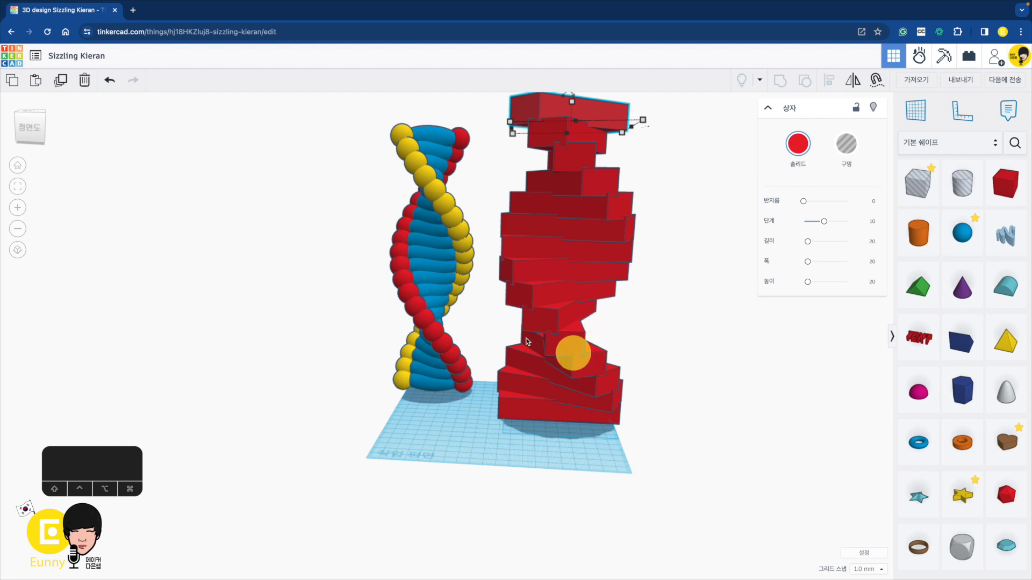
Step: Select all the boxes of the twisted tower and move it to the back of the workplane, beside the helix
{"action": "right_click_drag", "start_coordinate": [669, 323], "coordinate": [706, 384]}
{"action": "left_click_drag", "start_coordinate": [684, 477], "coordinate": [524, 178]}
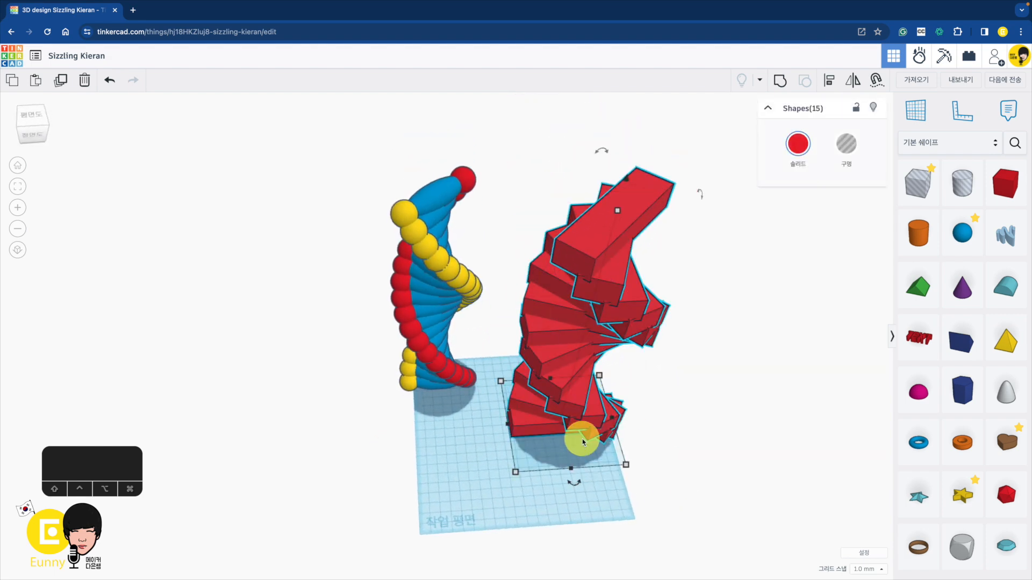
{"action": "left_click_drag", "start_coordinate": [590, 425], "coordinate": [572, 333]}
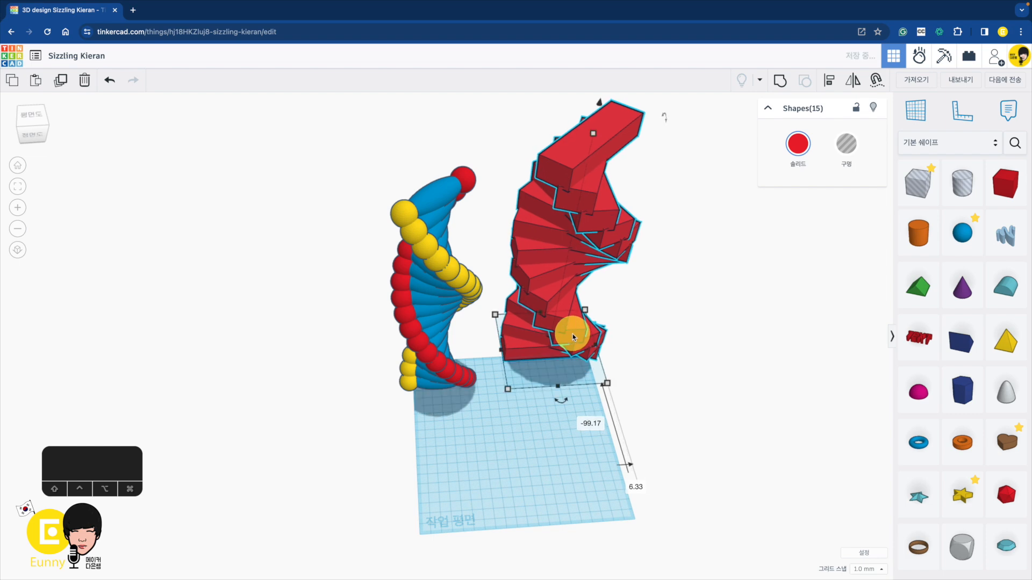
Step: Select the whole DNA helix and move it back behind the workplane, level with the twisted tower
{"action": "left_click_drag", "start_coordinate": [357, 134], "coordinate": [468, 364]}
{"action": "left_click", "coordinate": [525, 415]}
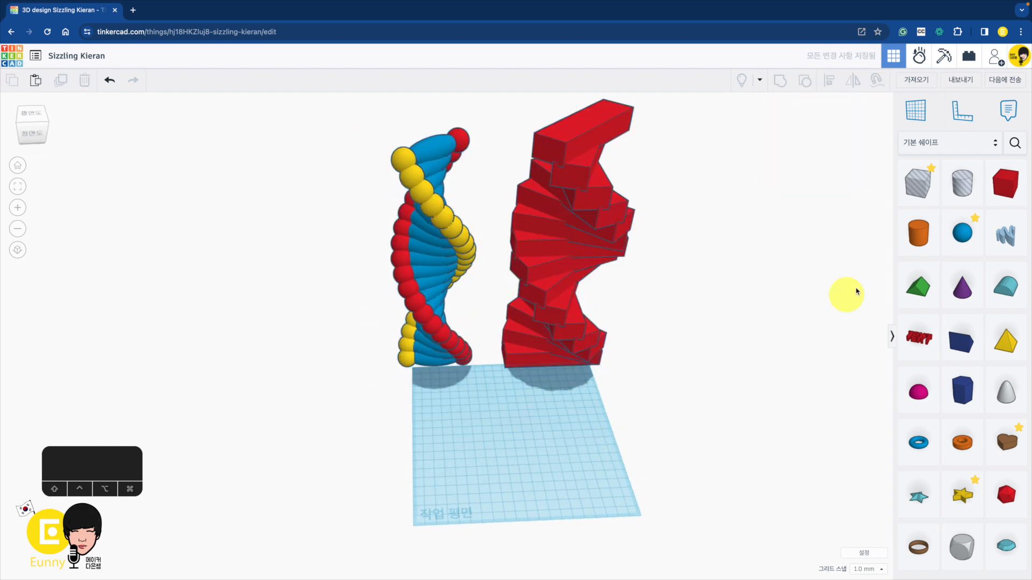
Step: Place a red box in the empty space to the left of the workplane, duplicate it and shift the copy right, leaving a small gap
{"action": "left_click_drag", "start_coordinate": [1004, 198], "coordinate": [291, 438]}
{"action": "mouse_move", "coordinate": [348, 488]}
{"action": "right_mouse_down"}
{"action": "mouse_move", "coordinate": [360, 478]}
{"action": "mouse_move", "coordinate": [351, 491]}
{"action": "right_mouse_up"}
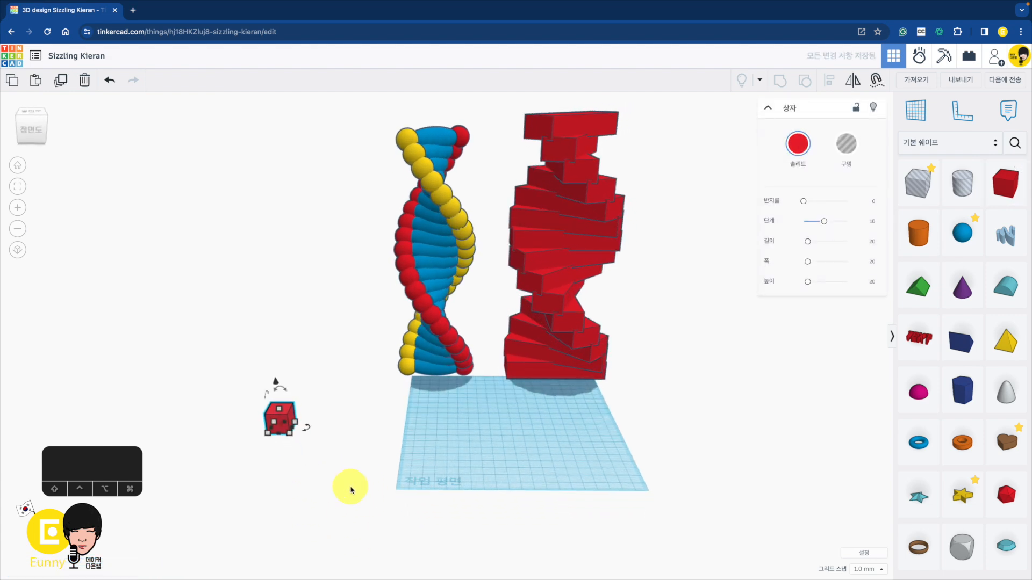
{"action": "key", "text": "ctrl+d"}
{"action": "key", "text": "Right"}
{"action": "key", "text": "Right"}
{"action": "key", "text": "Right"}
{"action": "key", "text": "Right"}
{"action": "key", "text": "Right"}
{"action": "key", "text": "Right"}
{"action": "key", "text": "Right"}
{"action": "key", "text": "Right"}
{"action": "key", "text": "Right"}
{"action": "key", "text": "Right"}
{"action": "key", "text": "Right"}
{"action": "key", "text": "Right"}
{"action": "key", "text": "Right"}
{"action": "key", "text": "Right"}
{"action": "key", "text": "Right"}
{"action": "key", "text": "Right"}
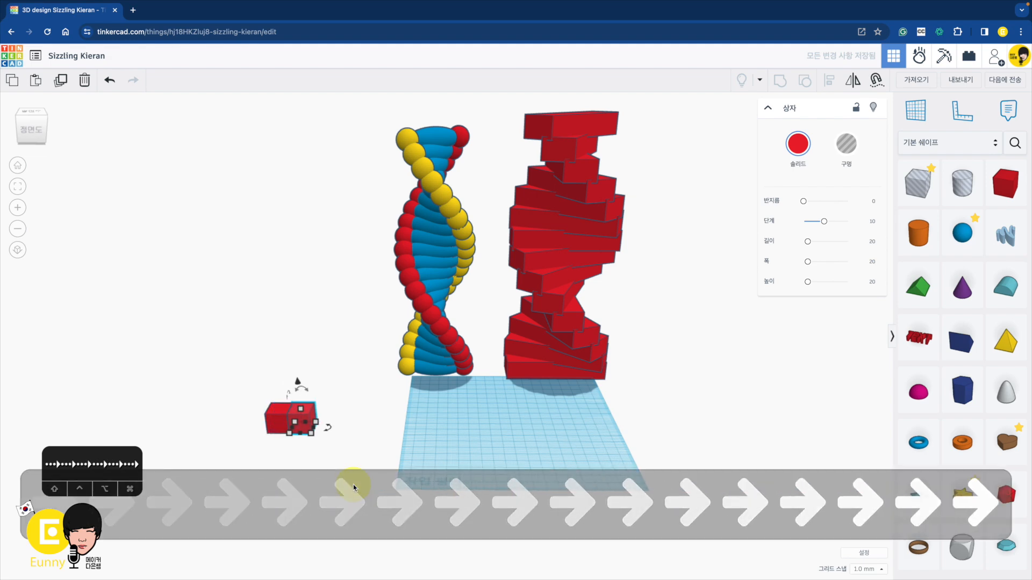
{"action": "key", "text": "Right"}
{"action": "key", "text": "Right"}
{"action": "key", "text": "Right"}
{"action": "key", "text": "Right"}
{"action": "key", "text": "Right"}
{"action": "key", "text": "Right"}
{"action": "key", "text": "Right"}
{"action": "key", "text": "Right"}
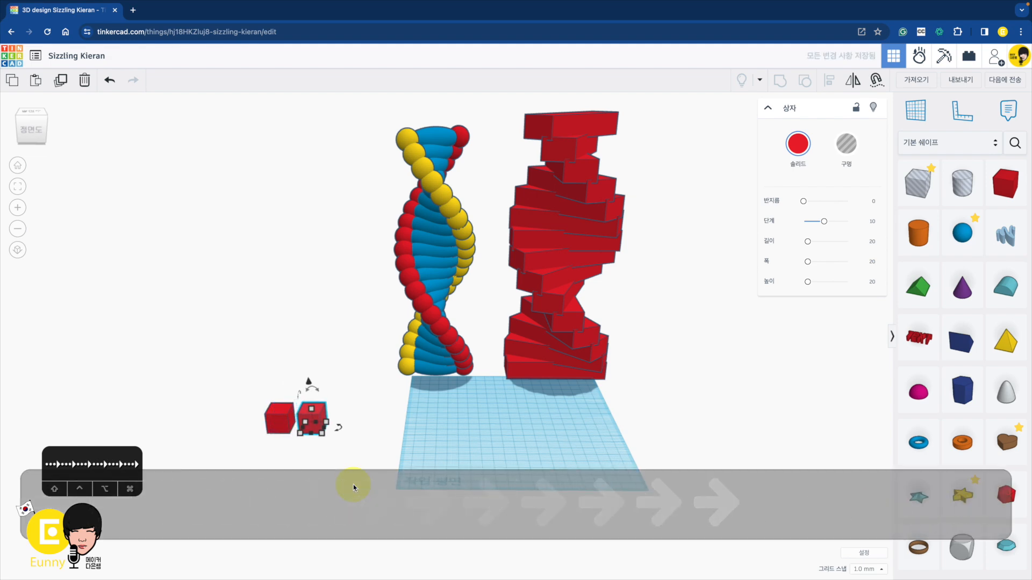
Step: Scale the copied box uniformly to 27 mm and repeat the duplication to form a row of seven progressively larger boxes
{"action": "key", "text": "shift"}
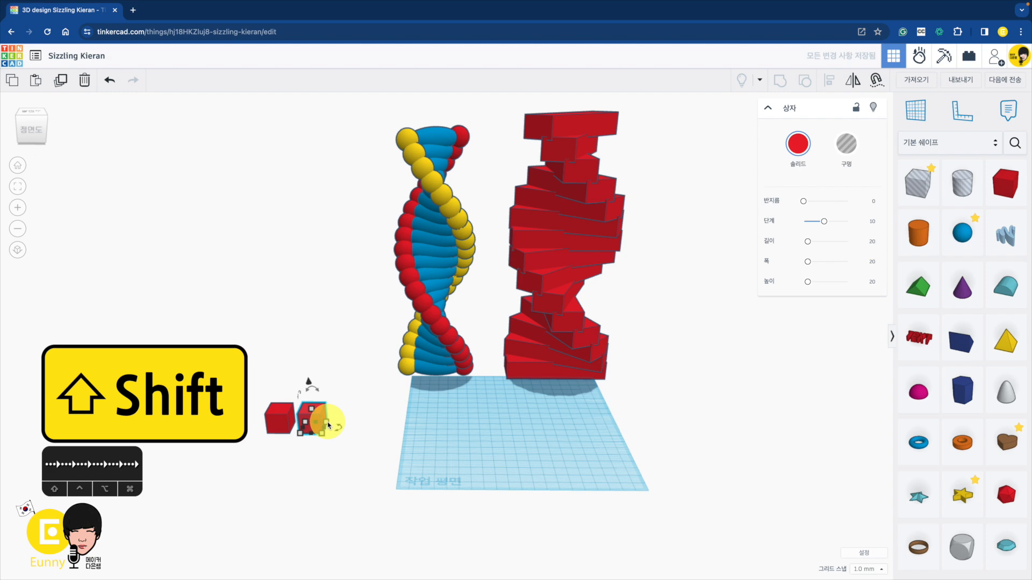
{"action": "left_click_drag", "start_coordinate": [329, 425], "coordinate": [334, 421], "text": "shift"}
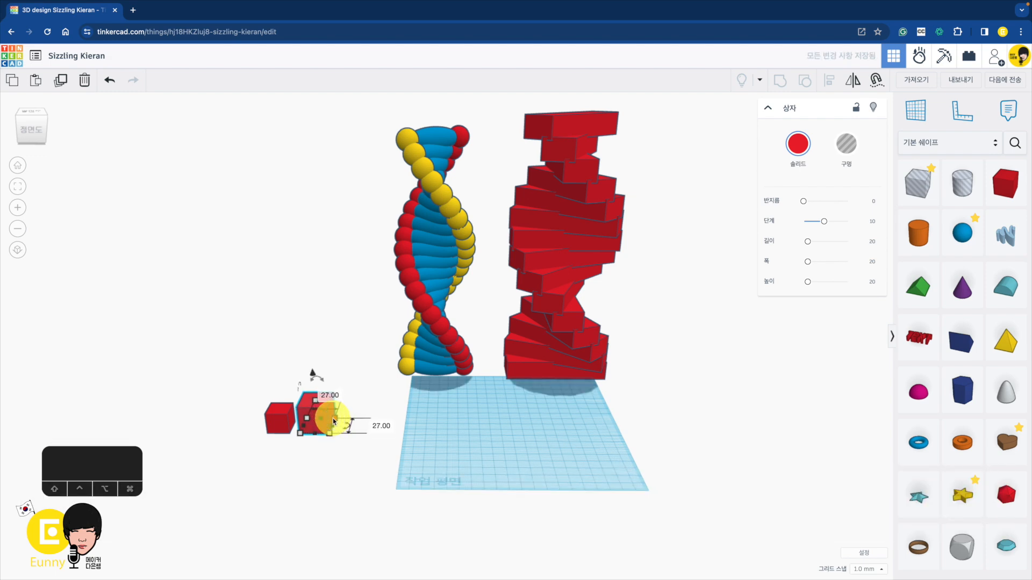
{"action": "key", "text": "ctrl+d"}
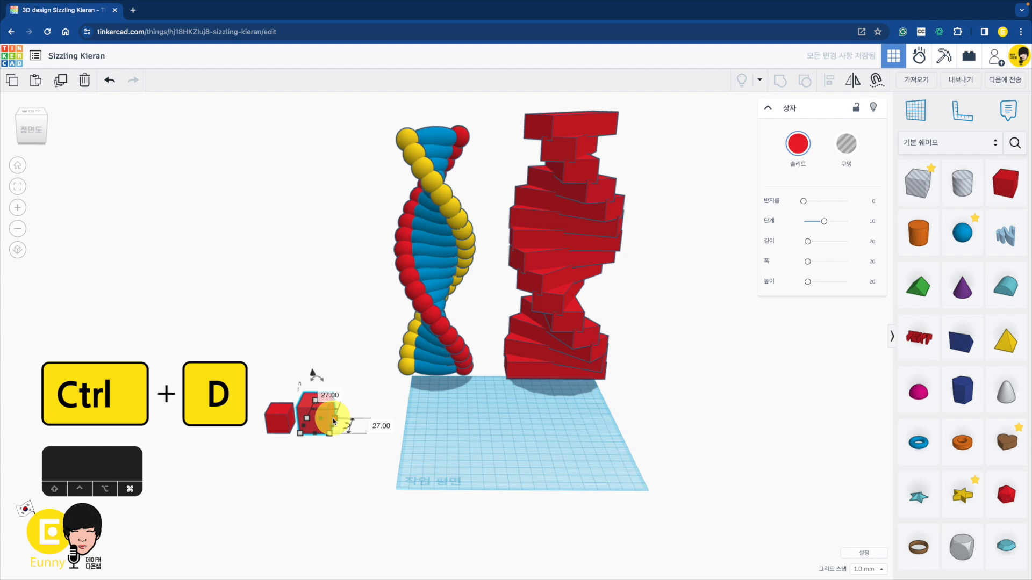
{"action": "key", "text": "ctrl+d"}
{"action": "key", "text": "ctrl+d"}
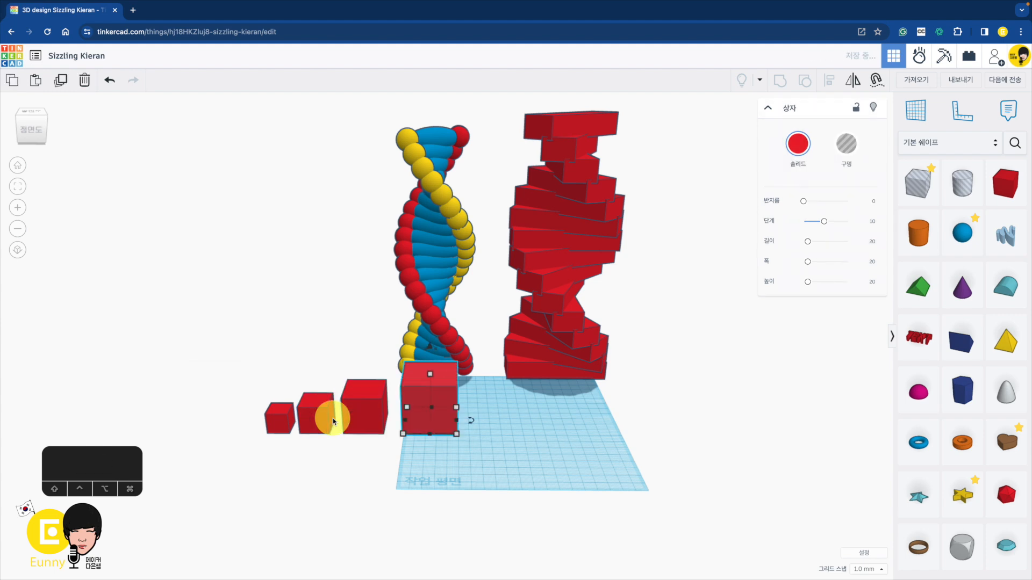
{"action": "key", "text": "ctrl+d"}
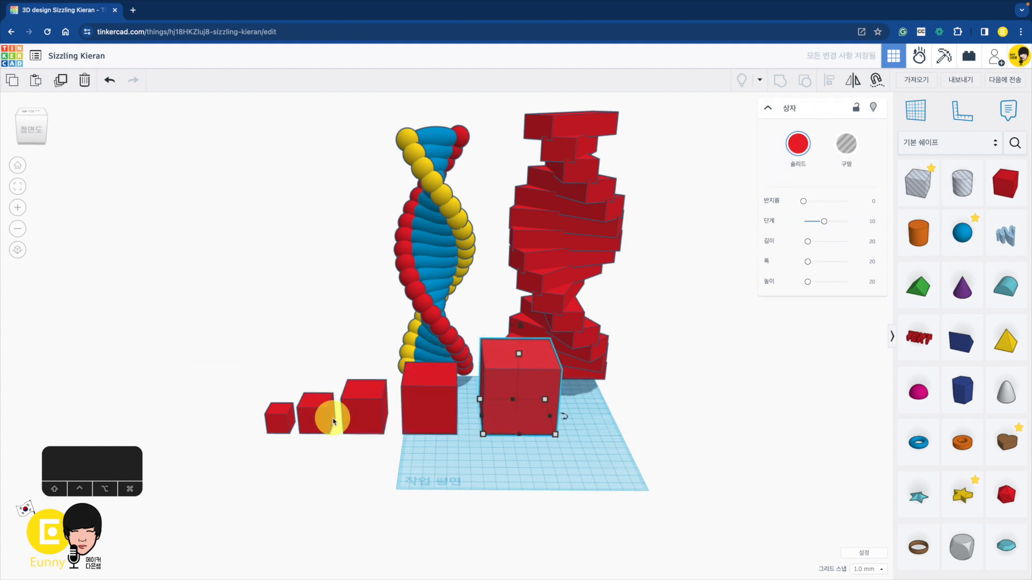
{"action": "key", "text": "ctrl+d"}
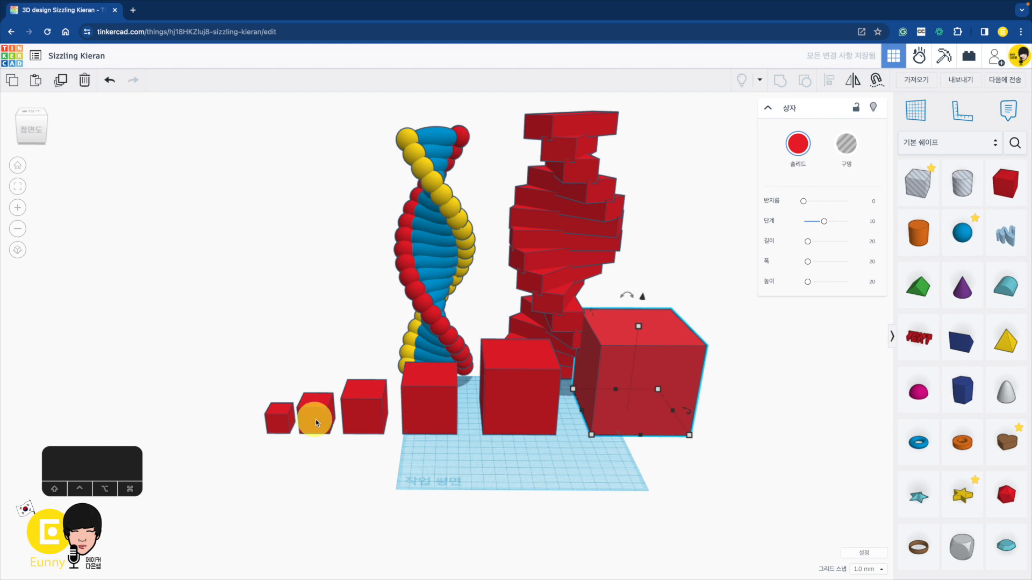
{"action": "key", "text": "super+d"}
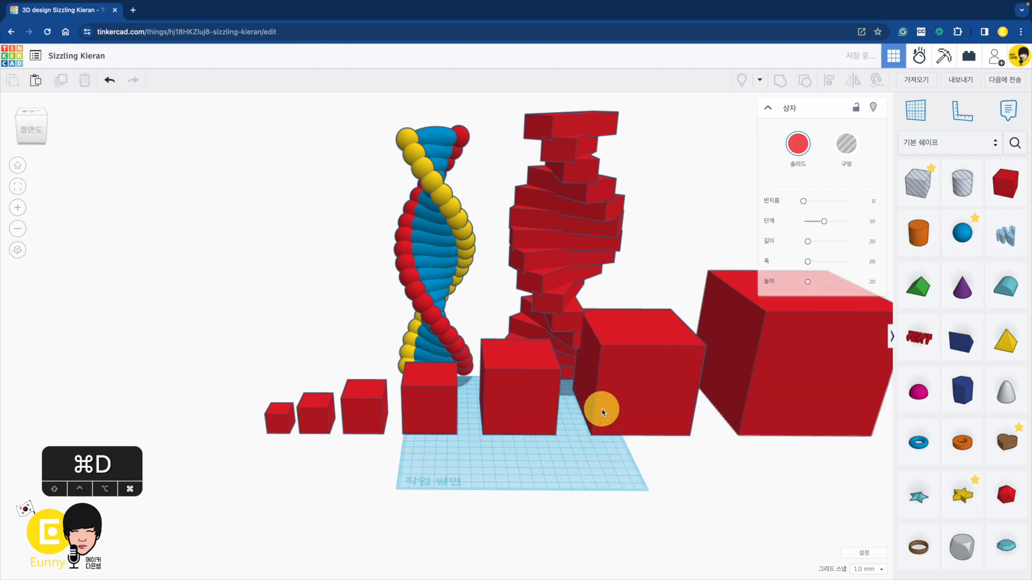
Step: Select the helix, the tower and the row of boxes together and move them back behind the workplane
{"action": "right_click_drag", "start_coordinate": [664, 480], "coordinate": [430, 470]}
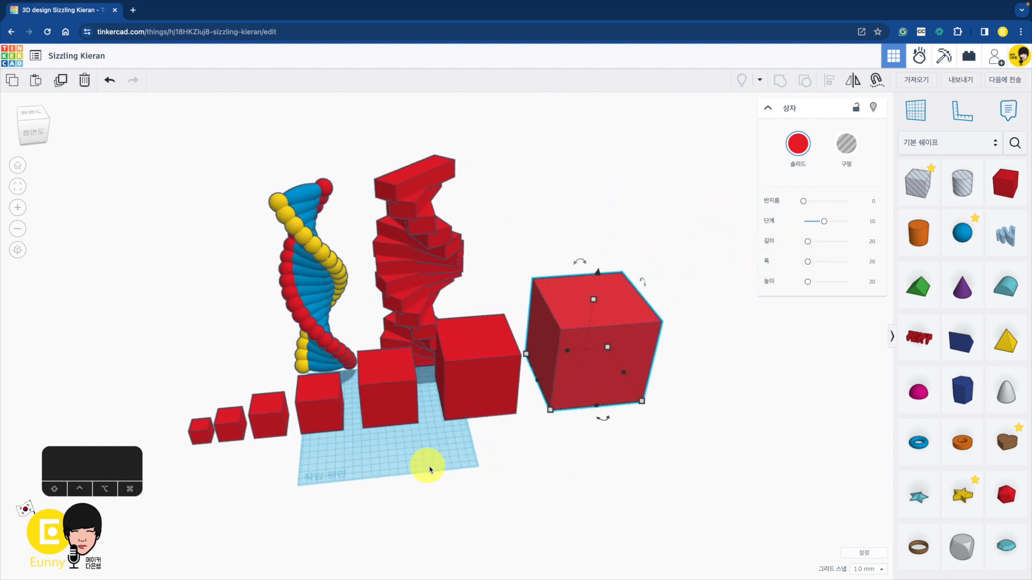
{"action": "left_click_drag", "start_coordinate": [129, 168], "coordinate": [686, 443]}
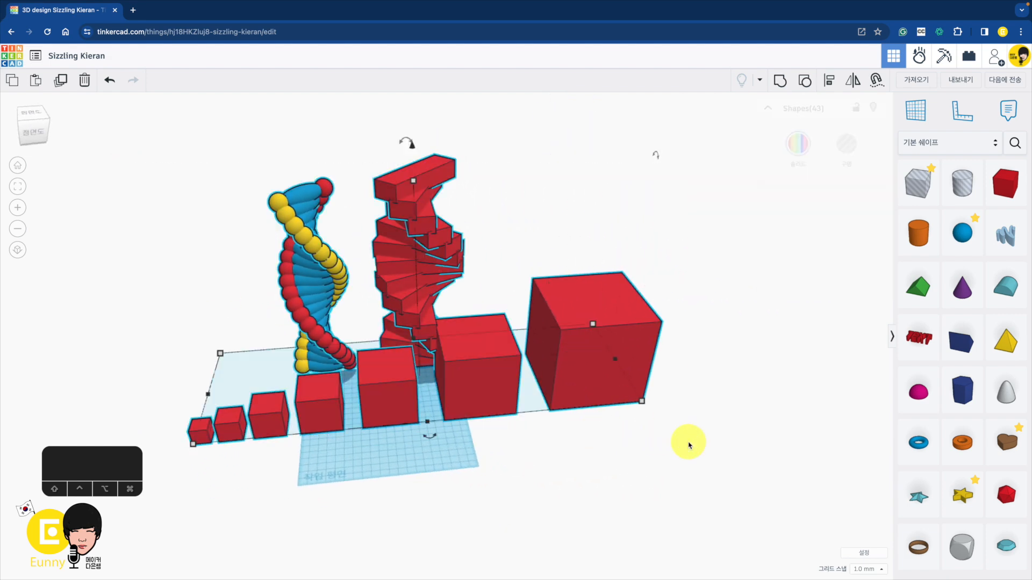
{"action": "left_click_drag", "start_coordinate": [582, 385], "coordinate": [559, 328]}
{"action": "left_click", "coordinate": [559, 400]}
{"action": "right_click_drag", "start_coordinate": [557, 404], "coordinate": [510, 398]}
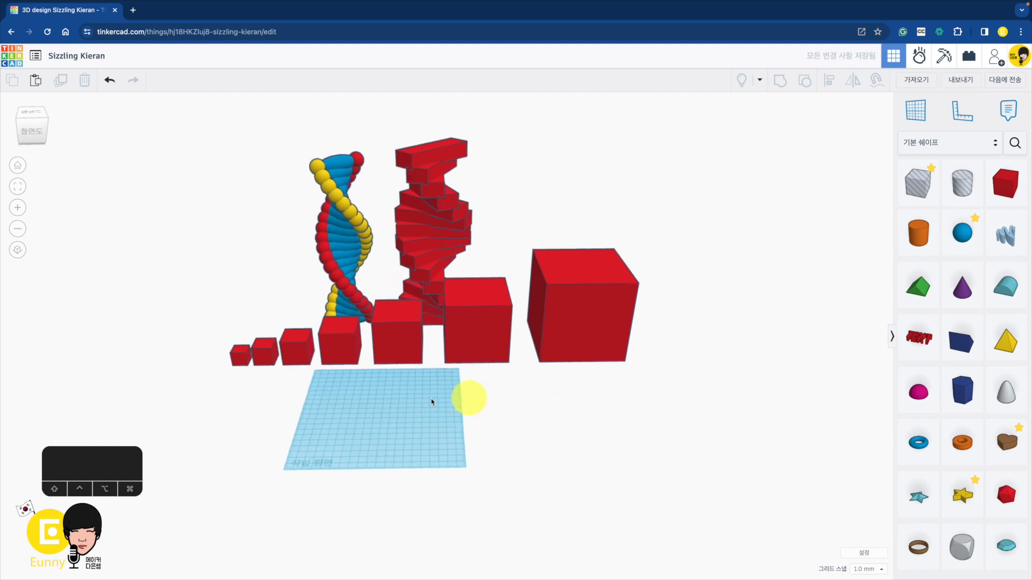
Step: Place a blue sphere on the empty workplane and reshape it into a long, thin ellipsoid
{"action": "scroll", "coordinate": [415, 403], "scroll_direction": "up", "scroll_amount": 4}
{"action": "middle_click_drag", "start_coordinate": [409, 397], "coordinate": [620, 389]}
{"action": "scroll", "coordinate": [623, 412], "scroll_direction": "up", "scroll_amount": 3}
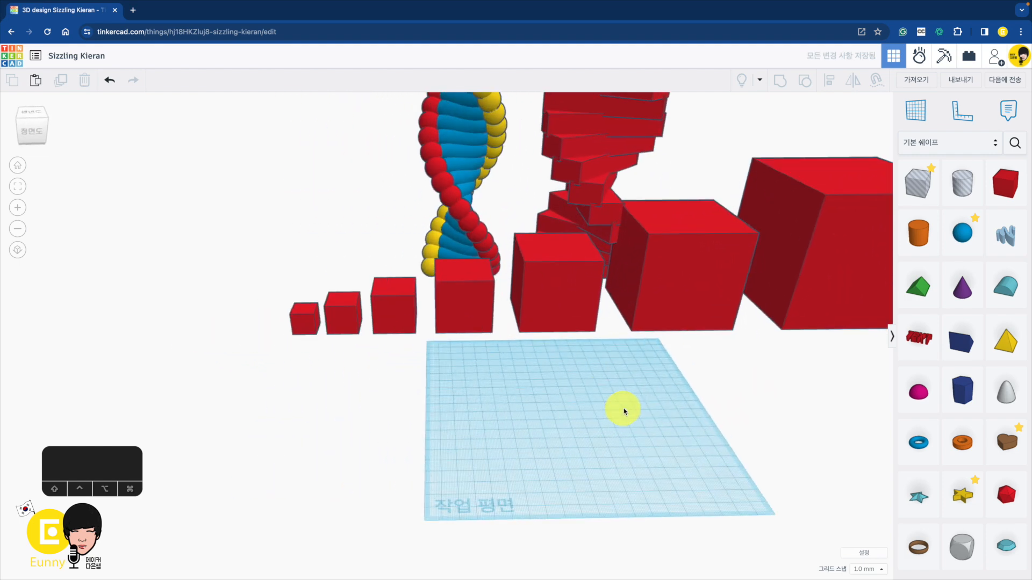
{"action": "right_click_drag", "start_coordinate": [624, 411], "coordinate": [631, 417]}
{"action": "middle_click_drag", "start_coordinate": [631, 418], "coordinate": [571, 392]}
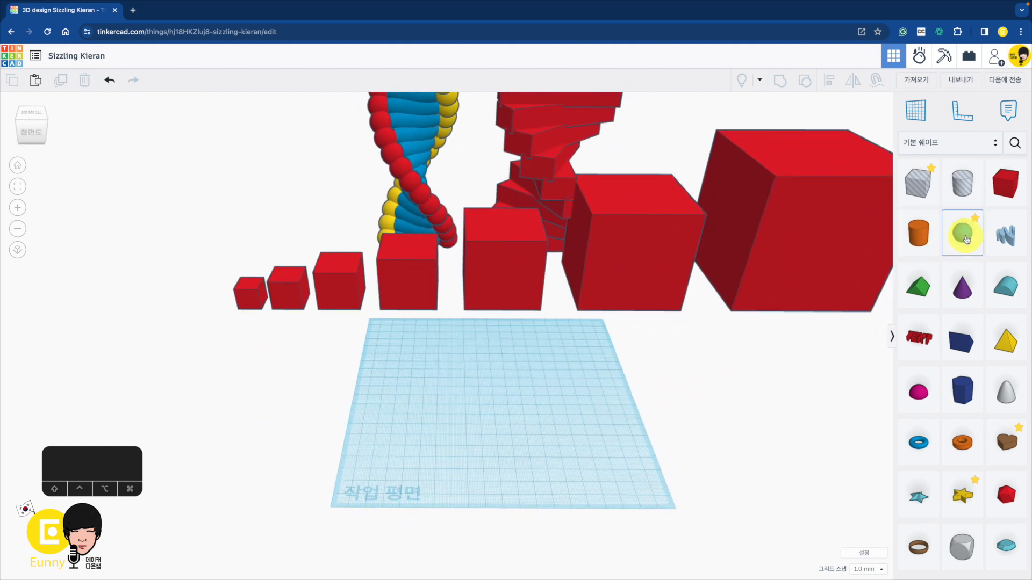
{"action": "left_click_drag", "start_coordinate": [966, 239], "coordinate": [565, 403]}
{"action": "right_click_drag", "start_coordinate": [486, 346], "coordinate": [549, 380]}
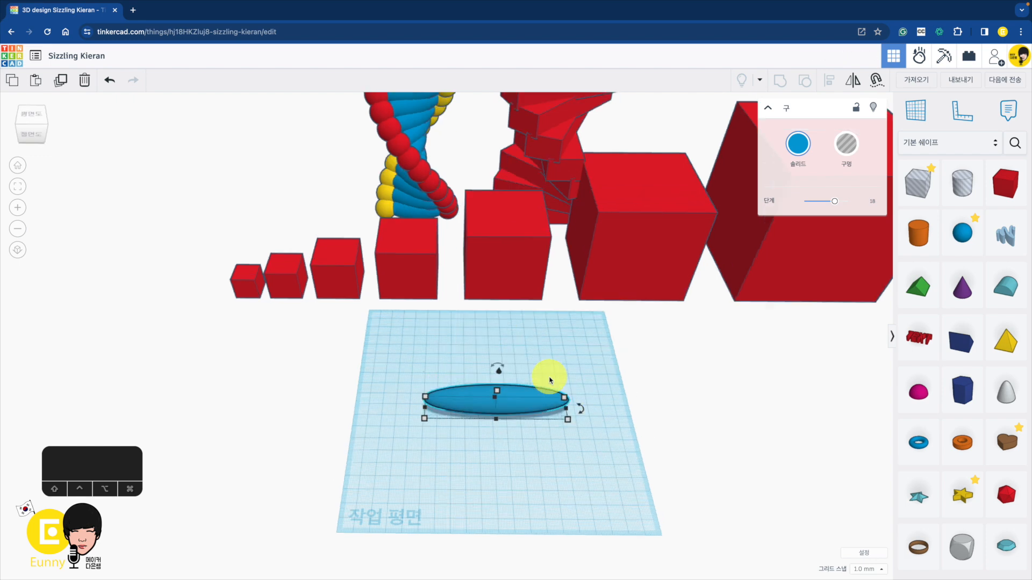
Step: Duplicate the ellipsoid in place, rotate the copy -22.5° about the vertical axis, and repeat the duplication to complete a full flower
{"action": "key", "text": "ctrl+d"}
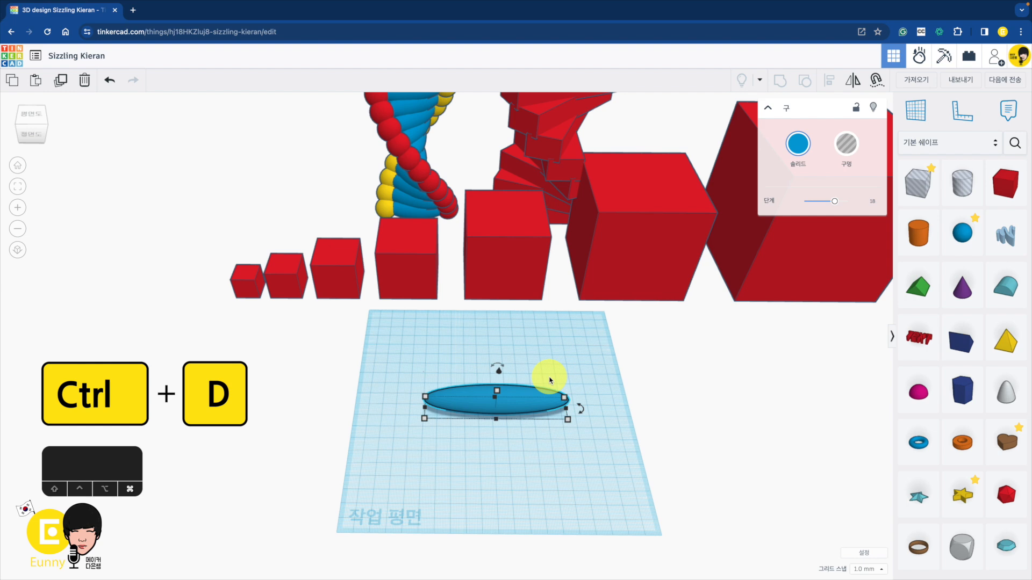
{"action": "left_click_drag", "start_coordinate": [580, 409], "coordinate": [595, 442]}
{"action": "key", "text": "ctrl+d"}
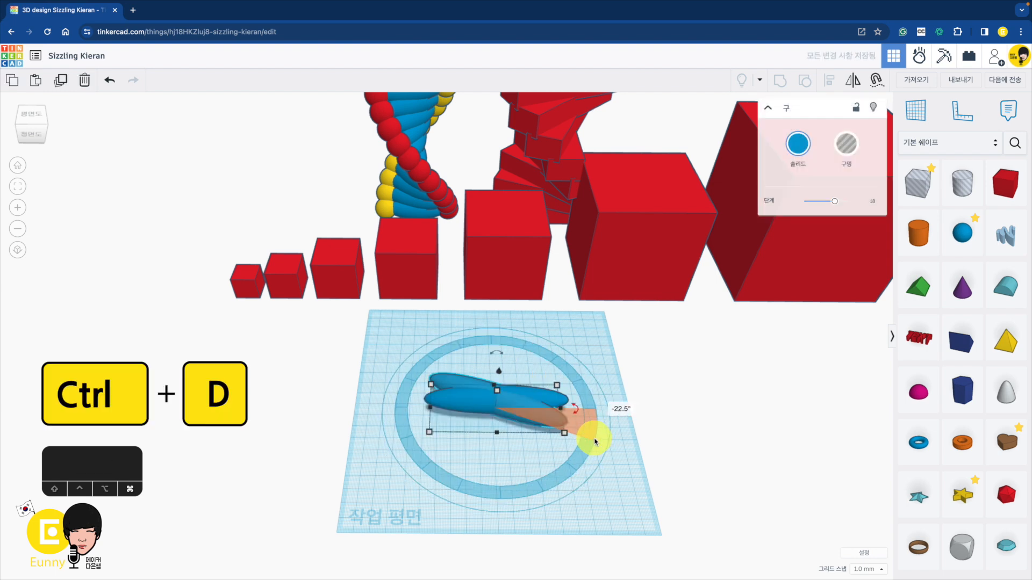
{"action": "key", "text": "ctrl+d"}
{"action": "key", "text": "ctrl+d"}
{"action": "key", "text": "ctrl+d"}
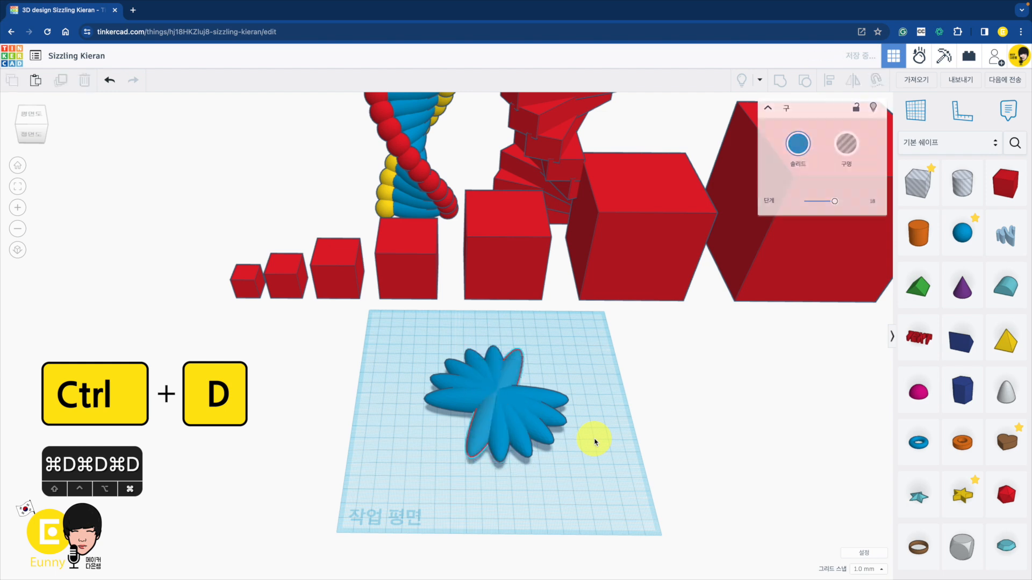
{"action": "key", "text": "ctrl+d"}
{"action": "key", "text": "ctrl+d"}
{"action": "key", "text": "ctrl+d"}
{"action": "left_click", "coordinate": [605, 429]}
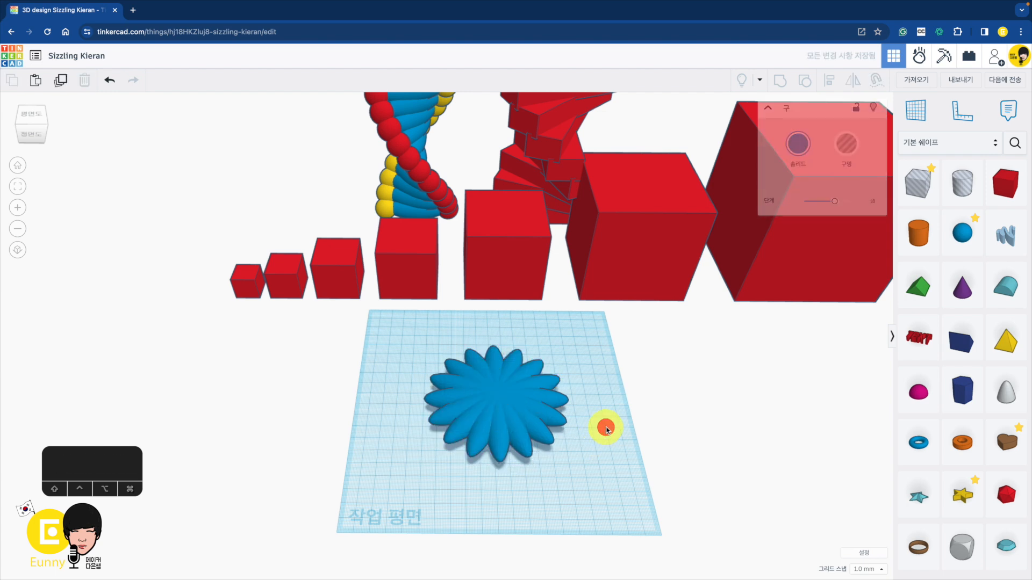
Step: Recolour one petal pair of the flower pale yellow and another pair light turquoise
{"action": "scroll", "coordinate": [606, 429], "scroll_direction": "up", "scroll_amount": 5}
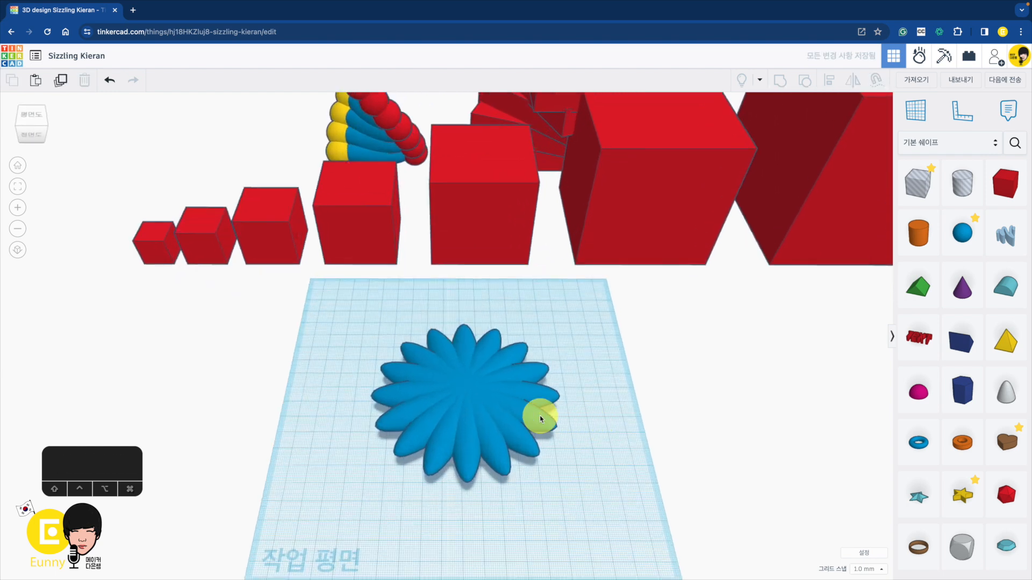
{"action": "left_click", "coordinate": [536, 420]}
{"action": "left_click", "coordinate": [809, 155]}
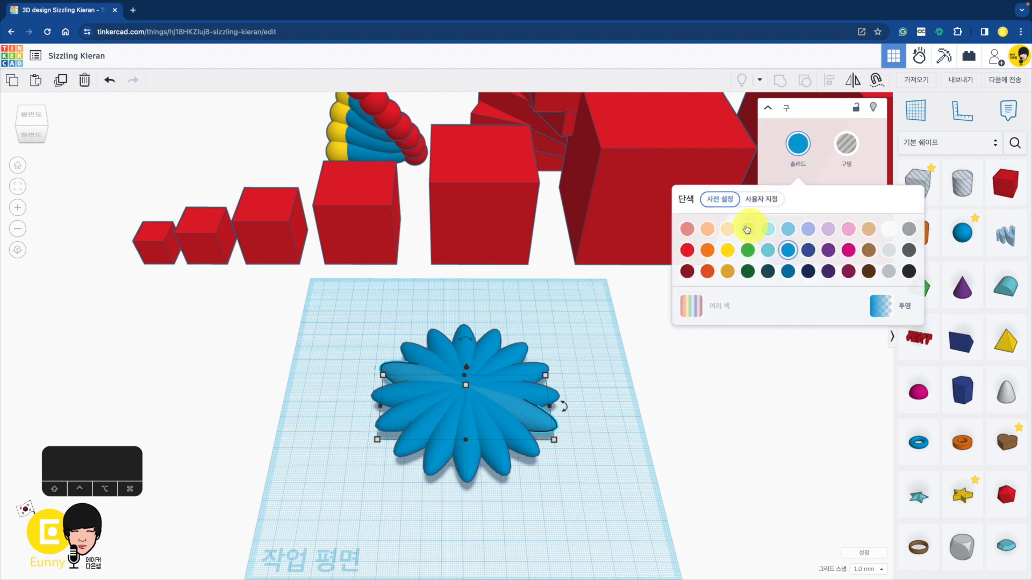
{"action": "left_click", "coordinate": [728, 232]}
{"action": "left_click", "coordinate": [531, 385]}
{"action": "left_click", "coordinate": [798, 144]}
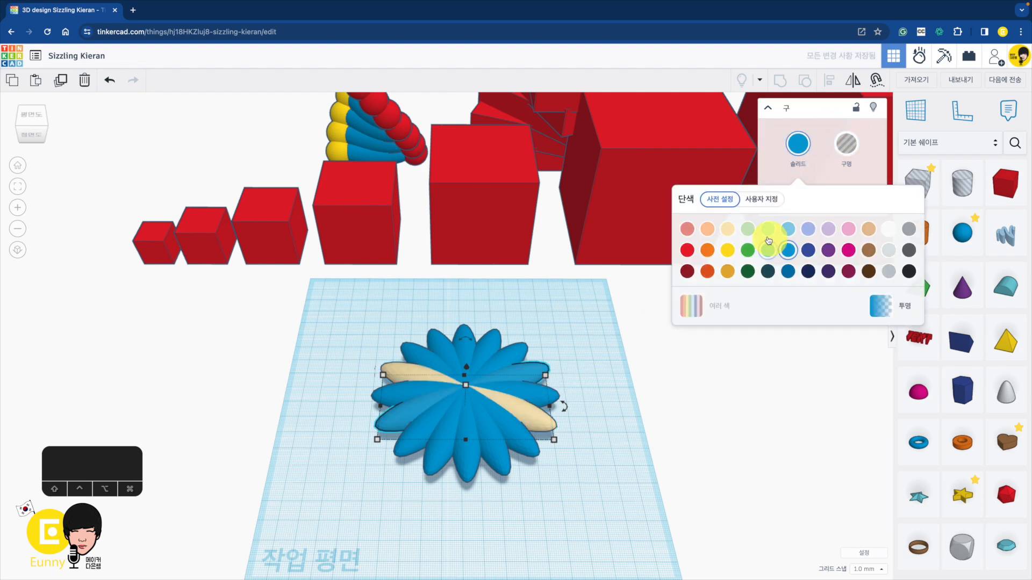
{"action": "left_click", "coordinate": [768, 231]}
Step: Recolour the horizontal petal pair lavender blue and the petal pair beside the turquoise one light red
{"action": "left_click", "coordinate": [523, 388]}
{"action": "left_click", "coordinate": [799, 147]}
{"action": "left_click", "coordinate": [808, 230]}
{"action": "left_click", "coordinate": [411, 443]}
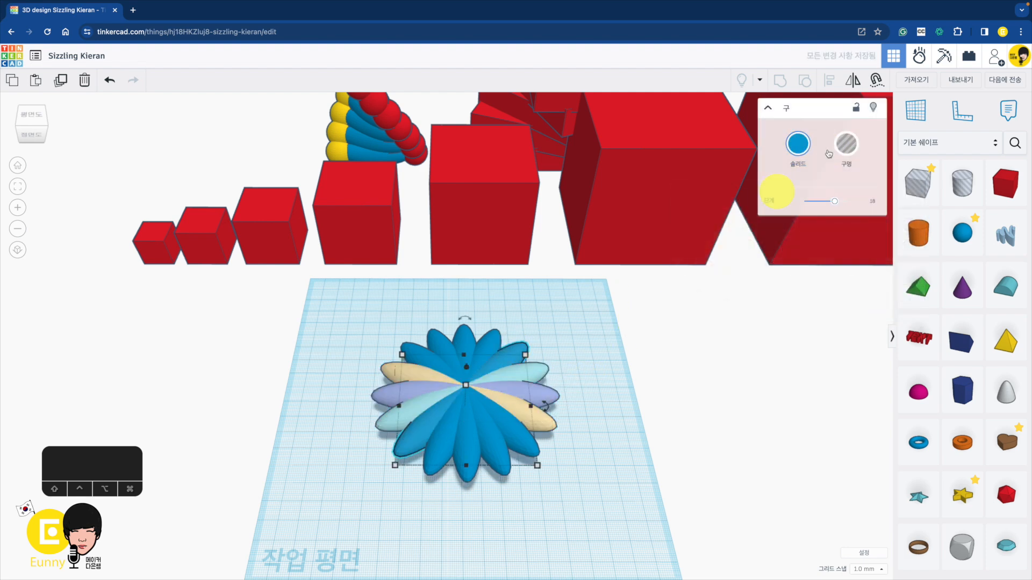
{"action": "left_click", "coordinate": [798, 144]}
{"action": "left_click", "coordinate": [687, 229]}
Step: Recolour the petal pair beside the light red one light orange and the front-to-back petal pair light green
{"action": "left_click", "coordinate": [491, 340]}
{"action": "left_click", "coordinate": [798, 144]}
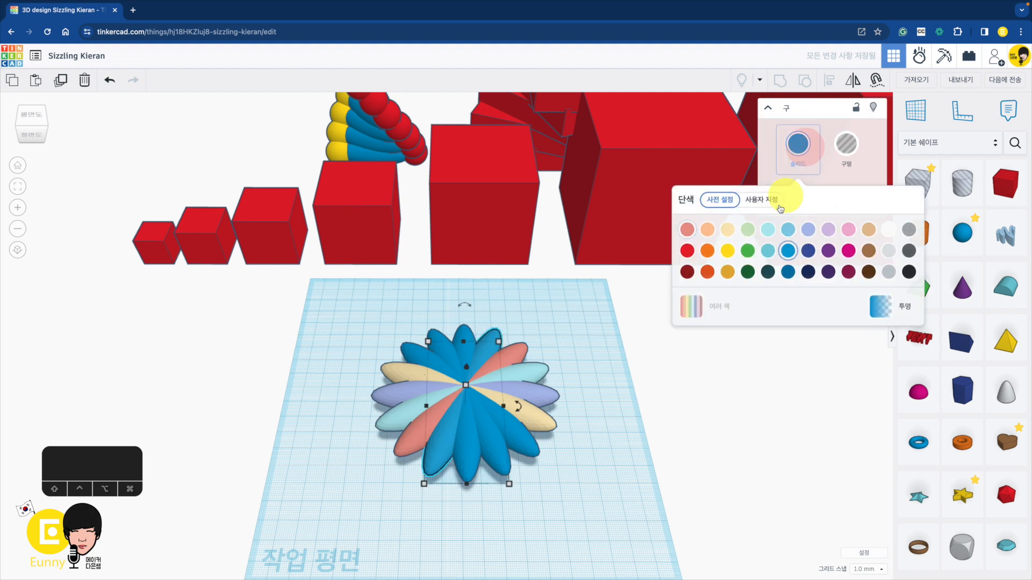
{"action": "left_click", "coordinate": [707, 229]}
{"action": "left_click", "coordinate": [466, 344]}
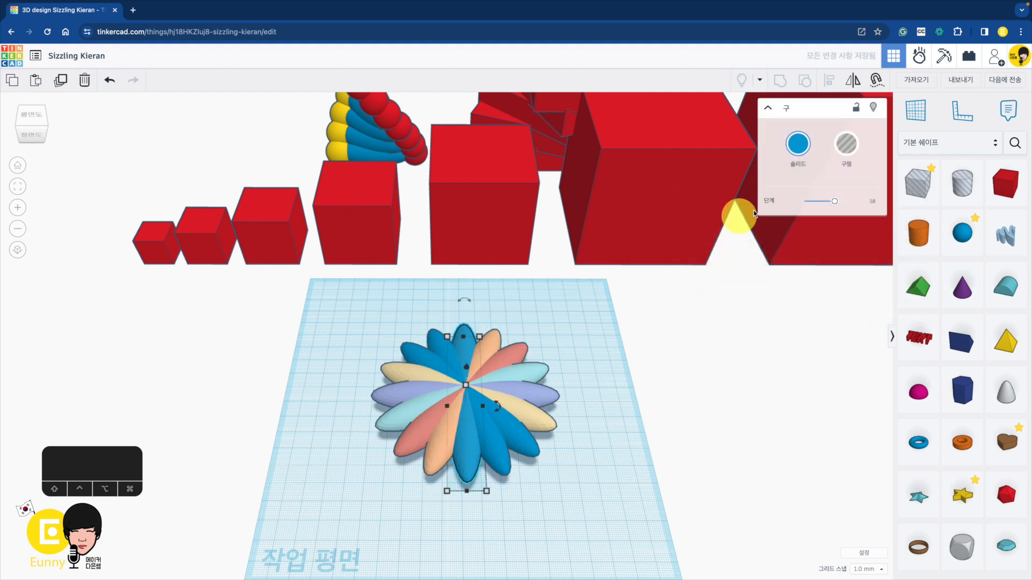
{"action": "left_click", "coordinate": [798, 144]}
{"action": "left_click", "coordinate": [748, 229]}
Step: Recolour the last two blue petal pairs, making the one beside the pale yellow pair pink and the other white
{"action": "left_click", "coordinate": [520, 440]}
{"action": "left_click", "coordinate": [799, 144]}
{"action": "left_click", "coordinate": [849, 228]}
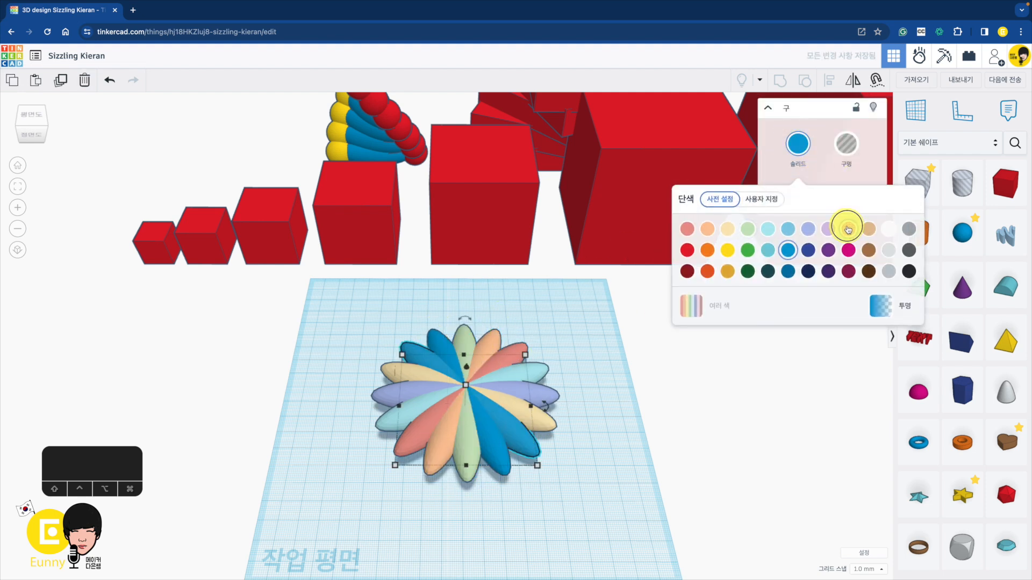
{"action": "left_click", "coordinate": [495, 453]}
{"action": "left_click", "coordinate": [800, 145]}
{"action": "left_click", "coordinate": [888, 229]}
{"action": "left_click", "coordinate": [605, 442]}
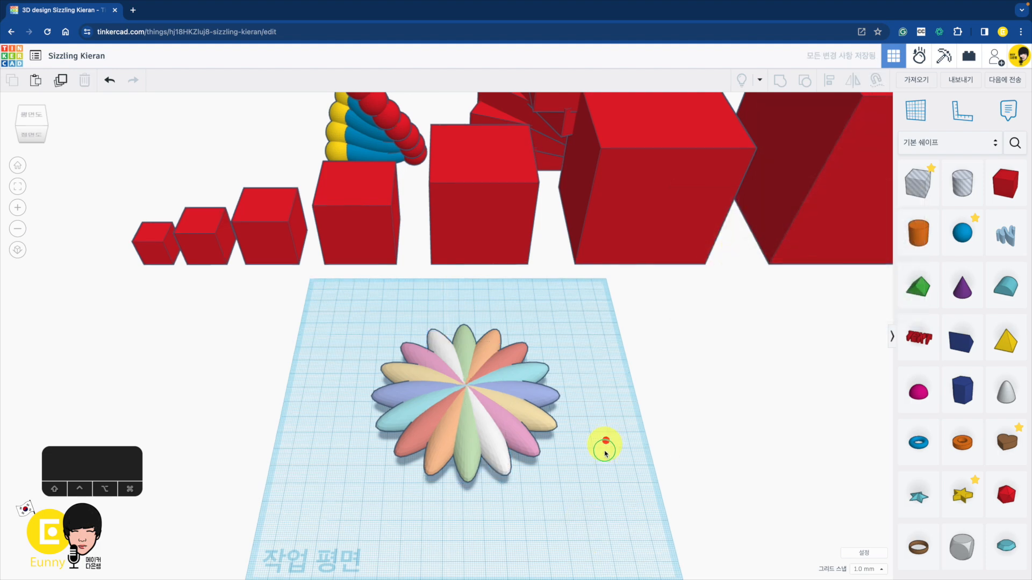
Step: Select all the petals of the flower and group them into one shape
{"action": "right_click_drag", "start_coordinate": [605, 442], "coordinate": [722, 375]}
{"action": "right_click_drag", "start_coordinate": [581, 457], "coordinate": [484, 419]}
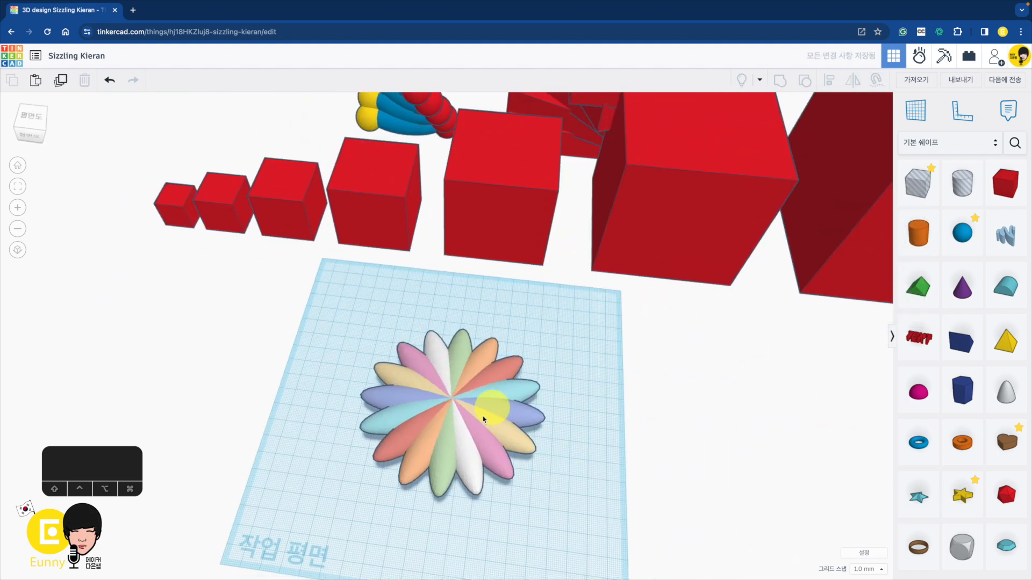
{"action": "left_click_drag", "start_coordinate": [389, 388], "coordinate": [578, 524]}
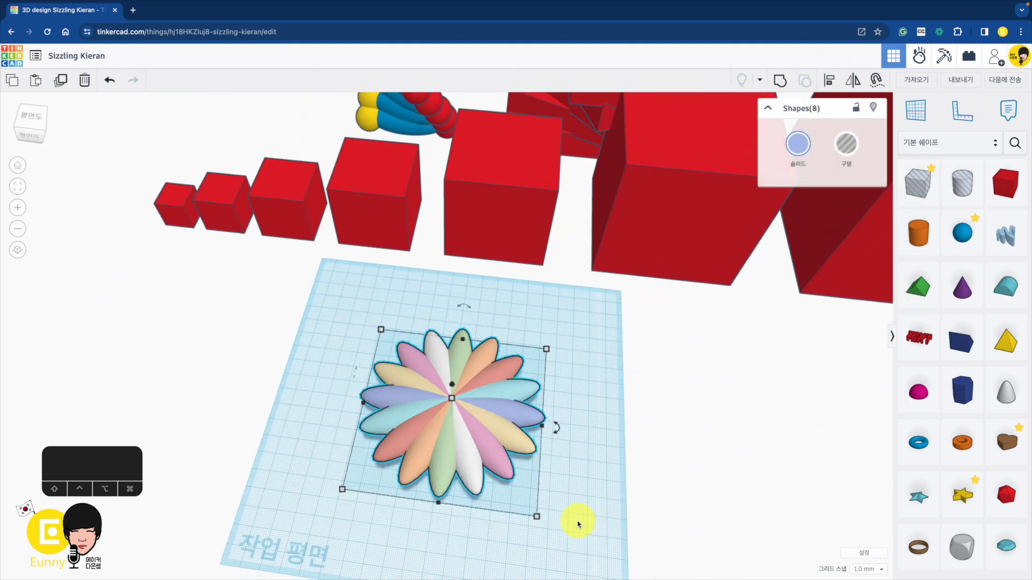
{"action": "left_click", "coordinate": [782, 80]}
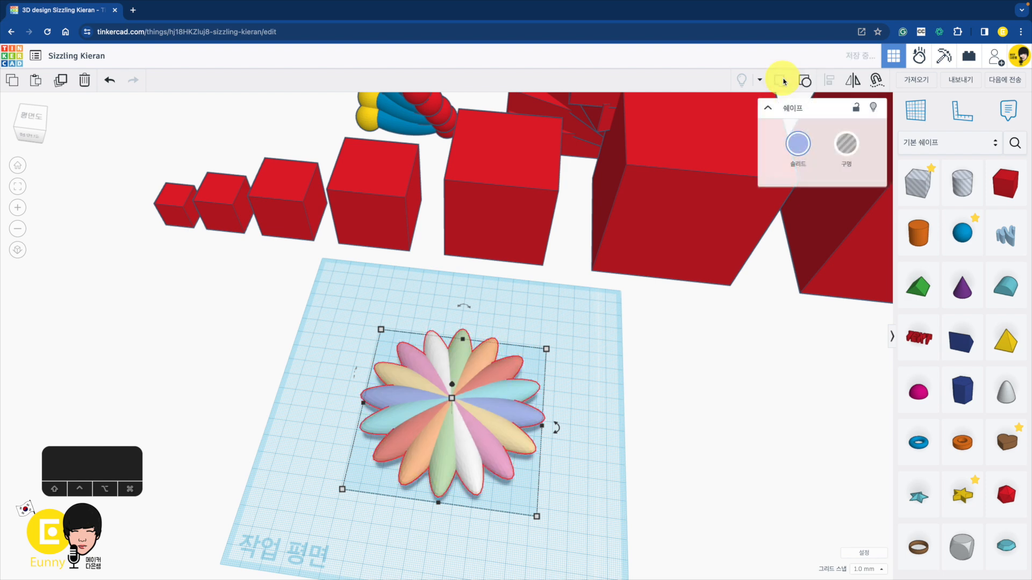
{"action": "mouse_move", "coordinate": [596, 420]}
{"action": "right_mouse_down"}
{"action": "mouse_move", "coordinate": [618, 396]}
{"action": "mouse_move", "coordinate": [603, 440]}
{"action": "right_mouse_up"}
{"action": "left_click", "coordinate": [645, 365]}
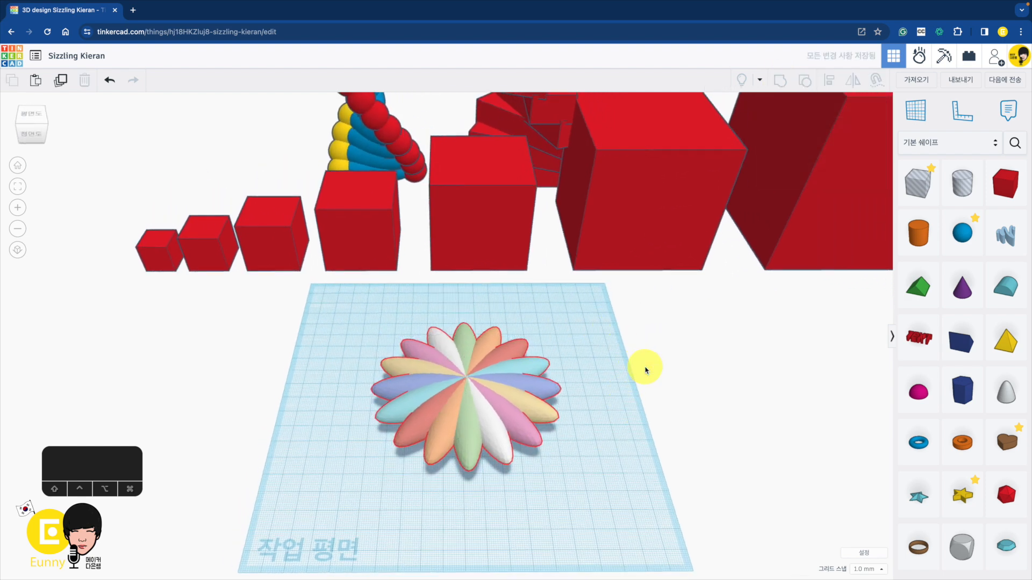
Step: Set the grouped flower's solid colour to multicolour so the petals keep their individual colours
{"action": "left_click", "coordinate": [534, 388]}
{"action": "left_click", "coordinate": [800, 147]}
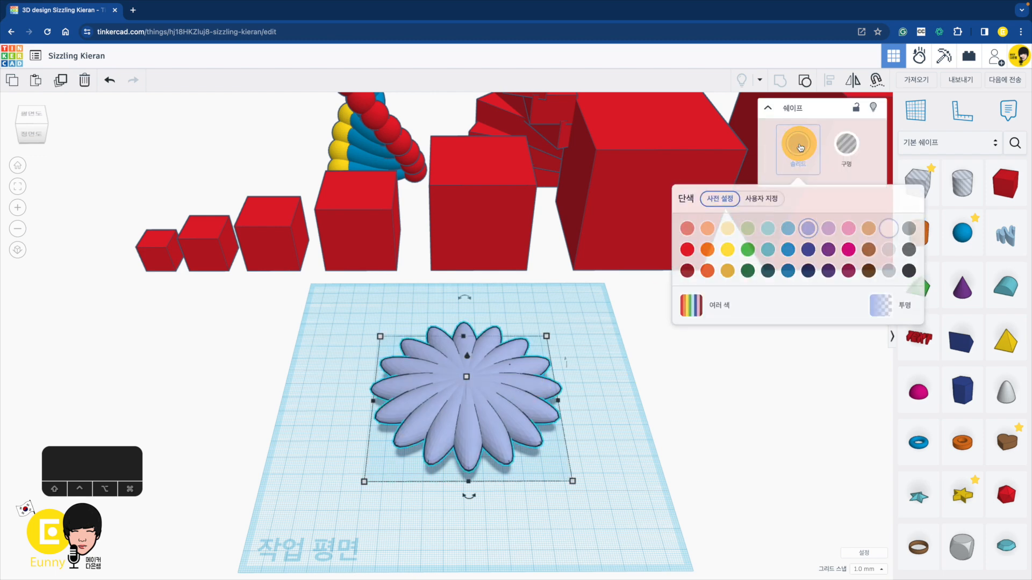
{"action": "left_click", "coordinate": [723, 307]}
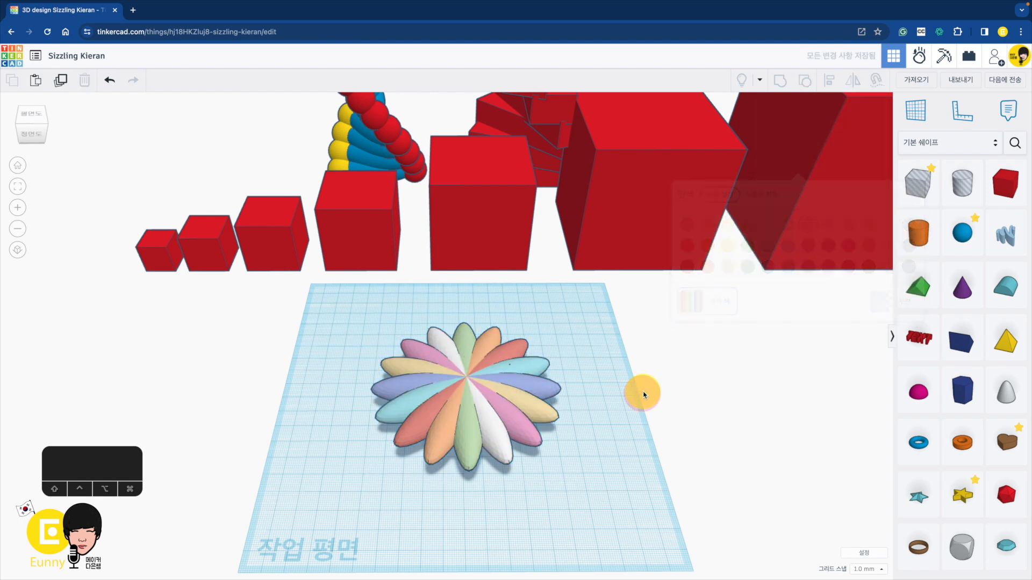
Step: Reposition the grouped multicolour flower near the middle of the workplane
{"action": "left_click", "coordinate": [475, 421]}
{"action": "left_click_drag", "start_coordinate": [475, 420], "coordinate": [533, 450]}
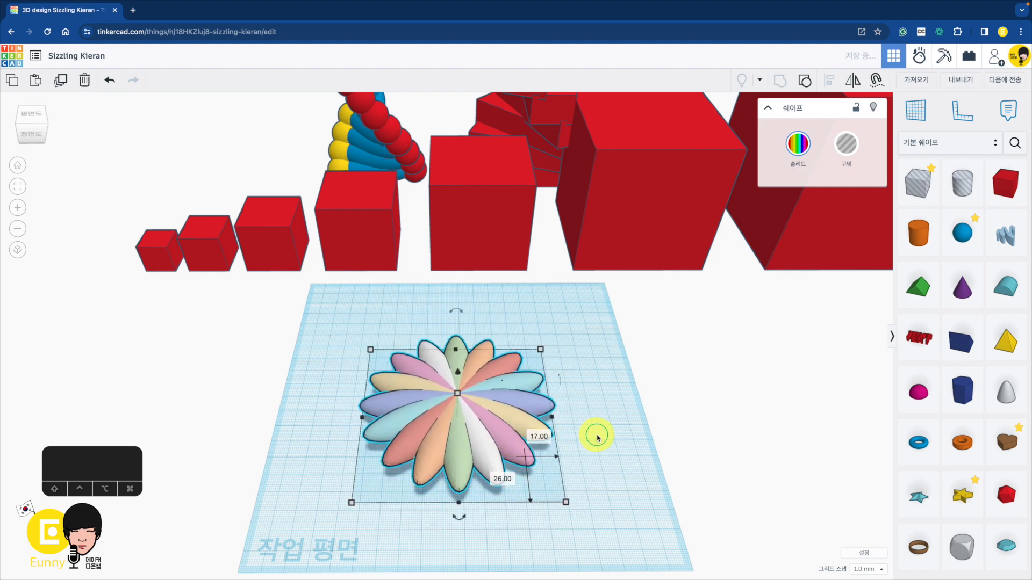
{"action": "right_click_drag", "start_coordinate": [594, 433], "coordinate": [560, 396]}
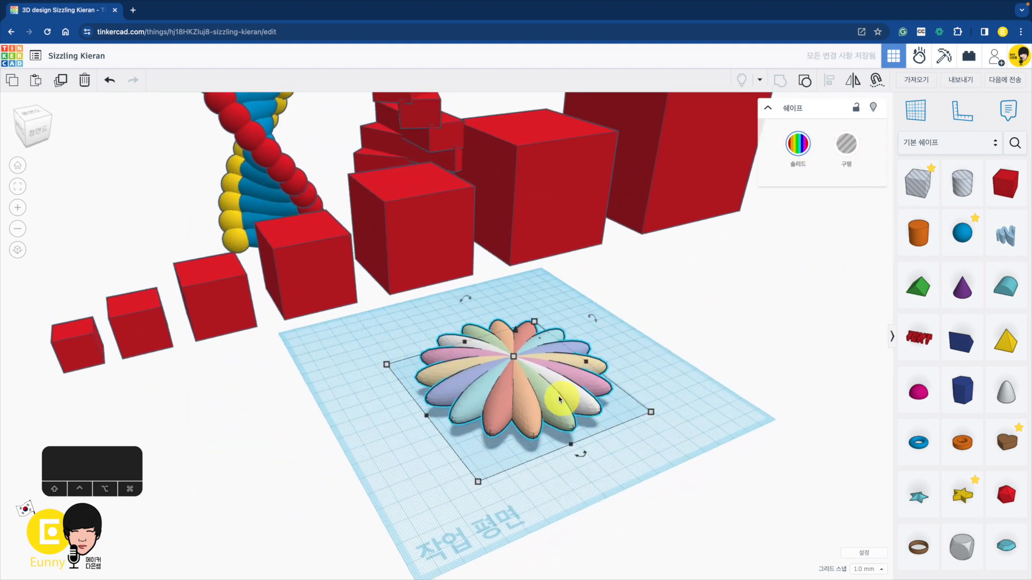
{"action": "left_click_drag", "start_coordinate": [560, 396], "coordinate": [584, 388]}
{"action": "mouse_move", "coordinate": [689, 377]}
{"action": "right_mouse_down"}
{"action": "mouse_move", "coordinate": [715, 368]}
{"action": "mouse_move", "coordinate": [705, 373]}
{"action": "right_mouse_up"}
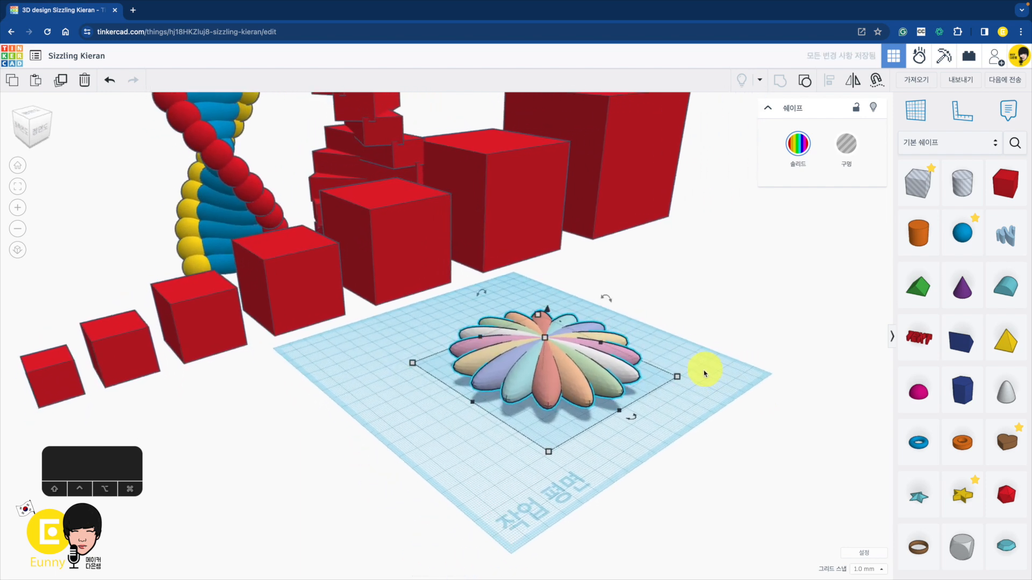
Step: Duplicate the flower in place and raise the copy 6 mm above the original
{"action": "key", "text": "super+d"}
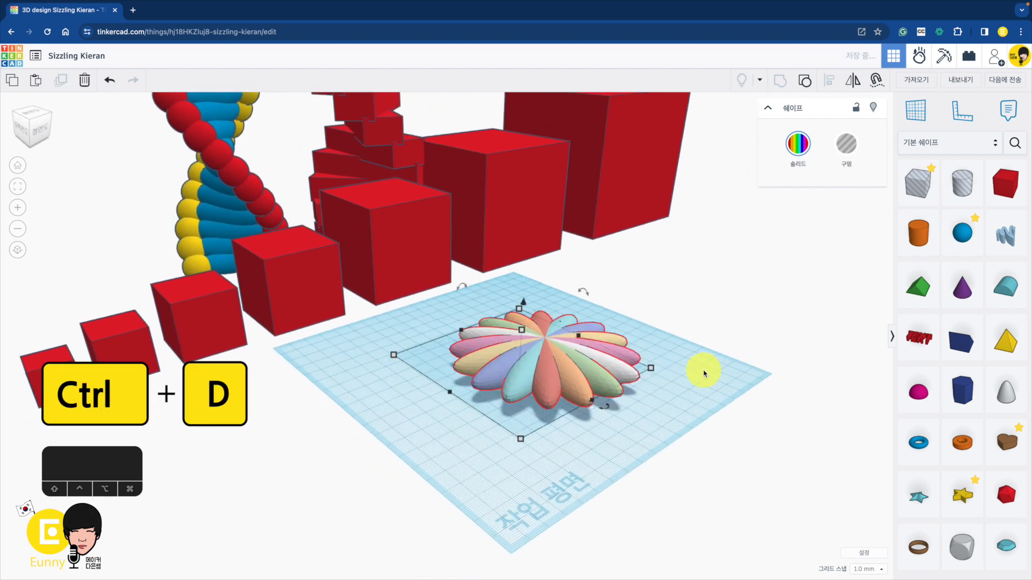
{"action": "key", "text": "super+d"}
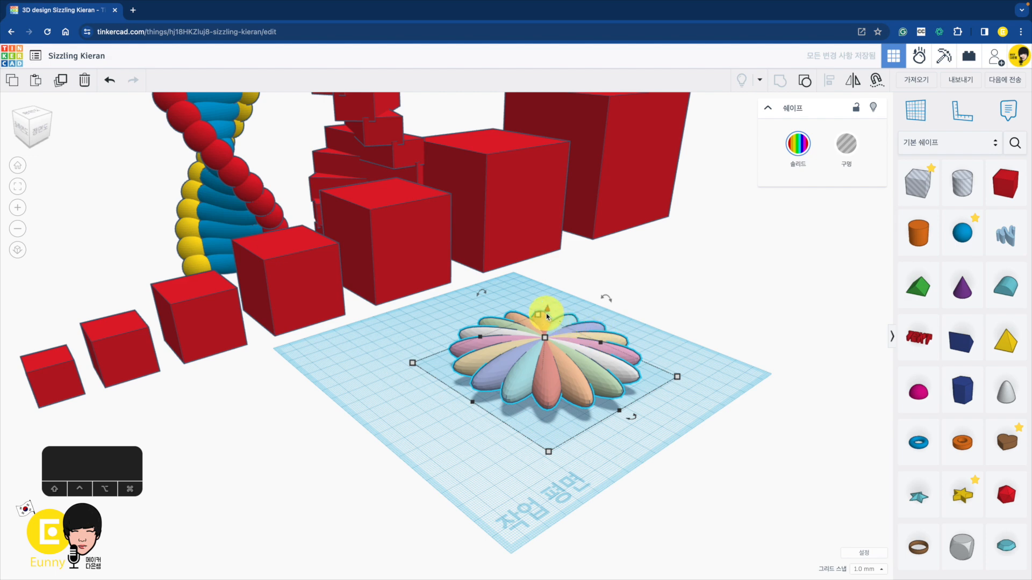
{"action": "left_click_drag", "start_coordinate": [550, 313], "coordinate": [549, 302]}
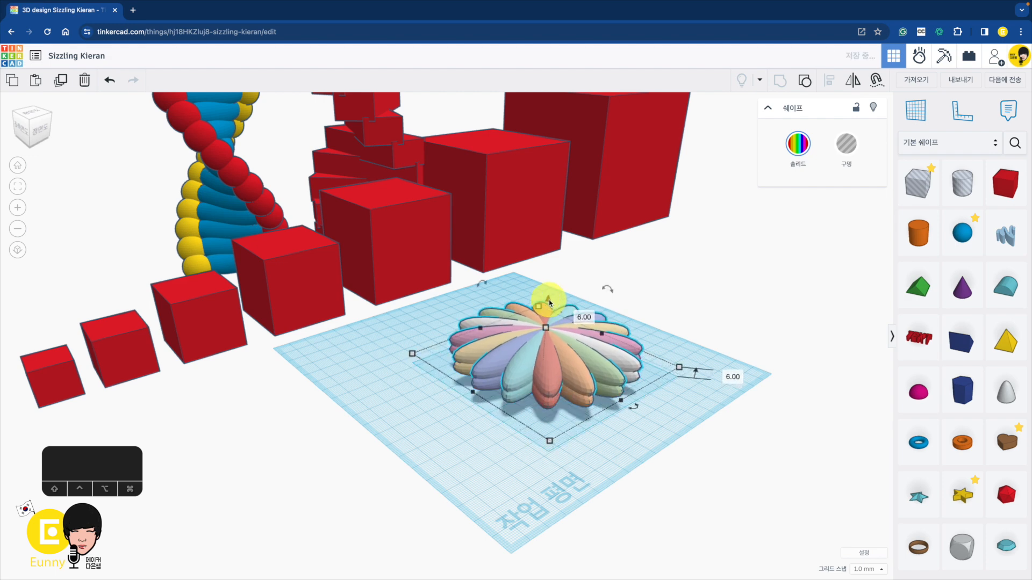
Step: Rotate the raised flower copy -9° around its vertical axis and shrink it uniformly about its centre to 18 mm high
{"action": "left_click_drag", "start_coordinate": [636, 408], "coordinate": [692, 423]}
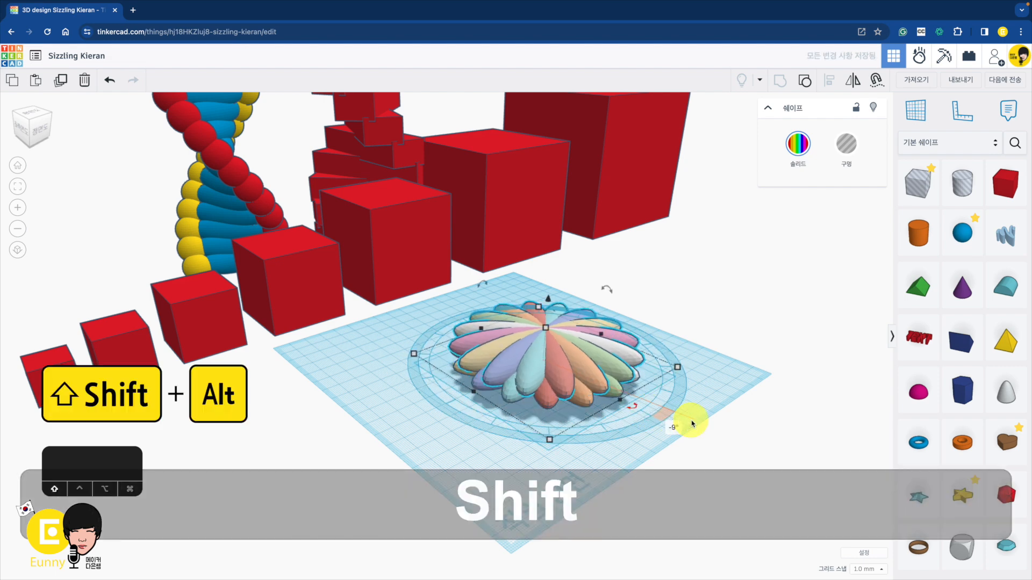
{"action": "left_click", "coordinate": [546, 329]}
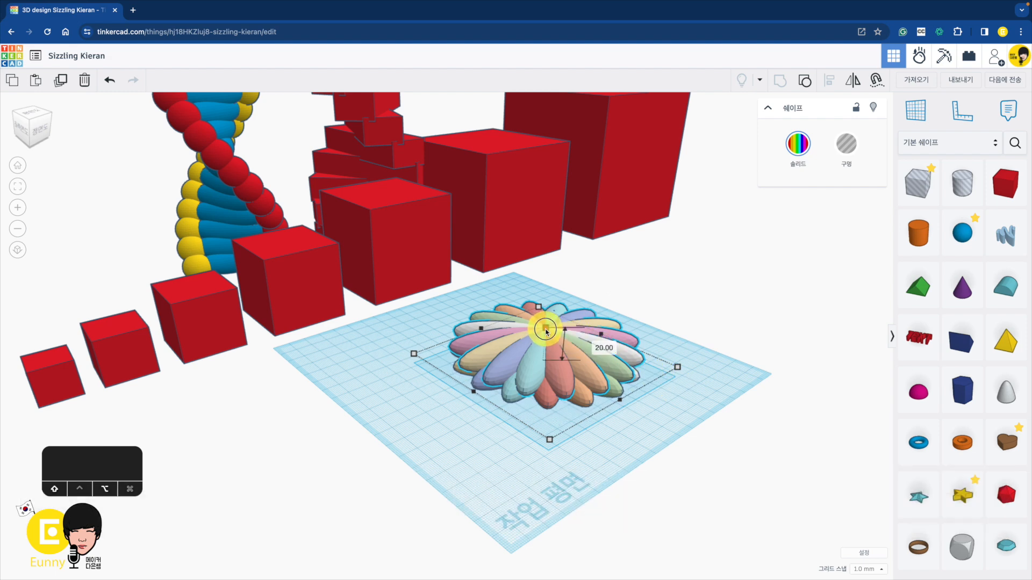
{"action": "left_click_drag", "start_coordinate": [546, 332], "coordinate": [547, 330], "text": "shift"}
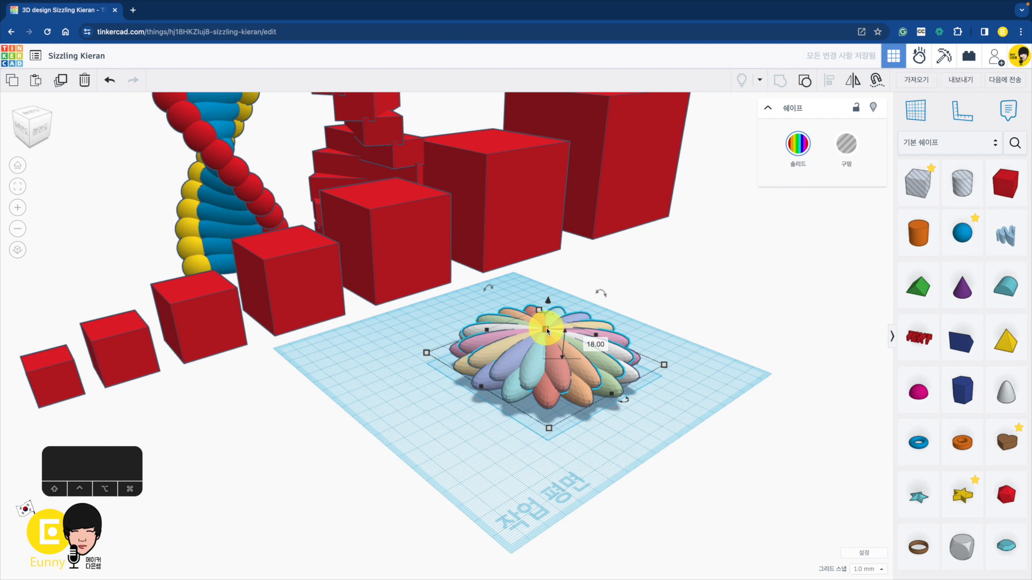
Step: Repeat the duplicate-and-transform on the flower copy to build a twisting stack that tapers to a small tip
{"action": "key", "text": "ctrl+d"}
{"action": "left_click_drag", "start_coordinate": [547, 331], "coordinate": [547, 331], "text": "shift"}
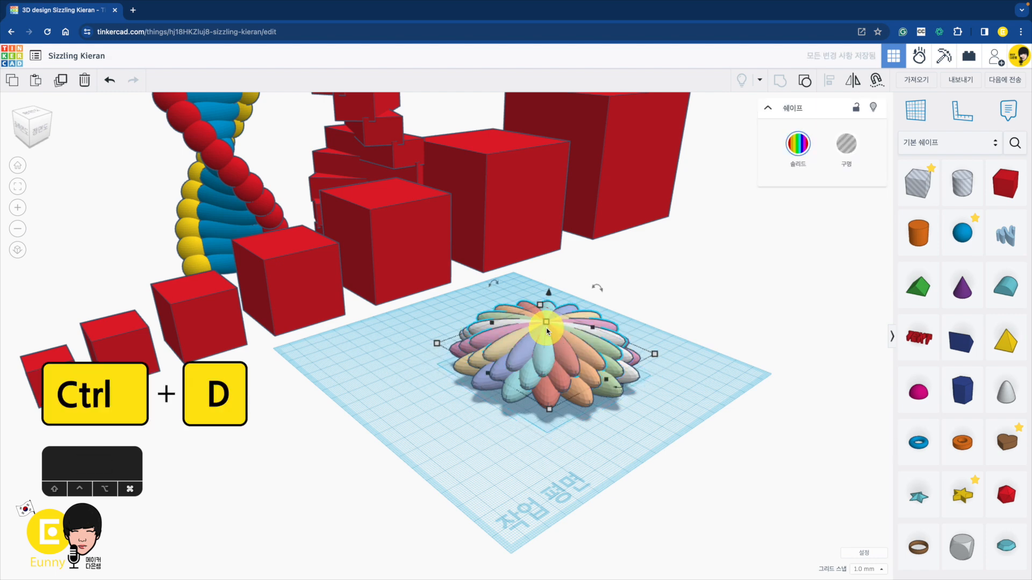
{"action": "key", "text": "super+d"}
{"action": "key", "text": "super+d"}
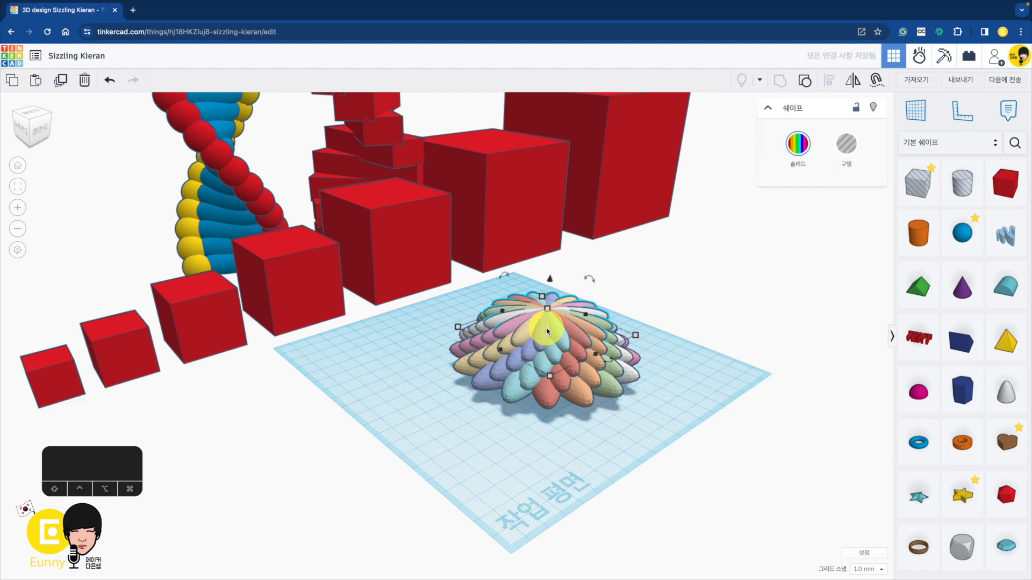
{"action": "key", "text": "super+d"}
{"action": "key", "text": "super+d"}
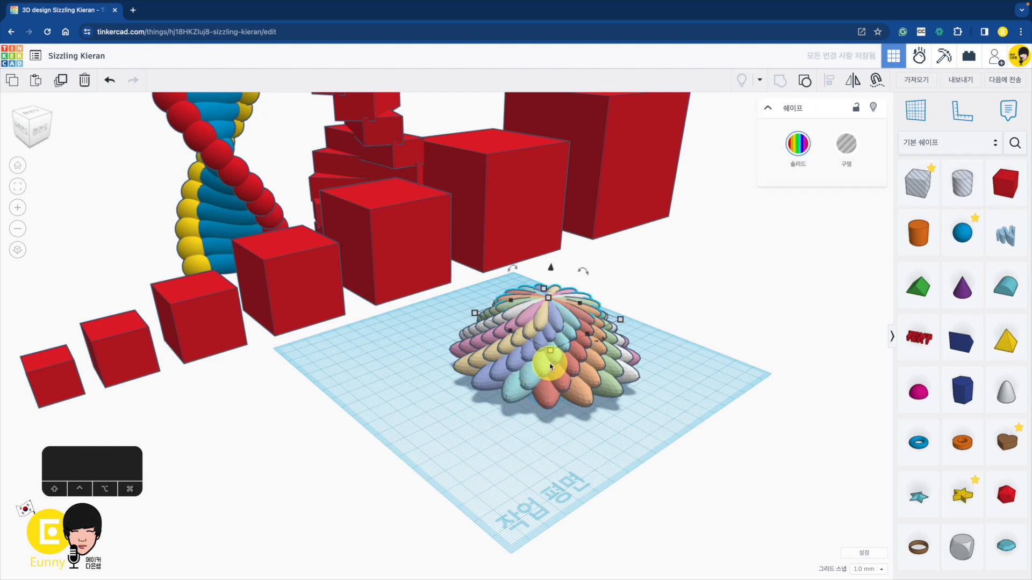
{"action": "mouse_move", "coordinate": [556, 356]}
{"action": "key", "text": "super+d"}
{"action": "key", "text": "super+d"}
{"action": "key", "text": "super+d"}
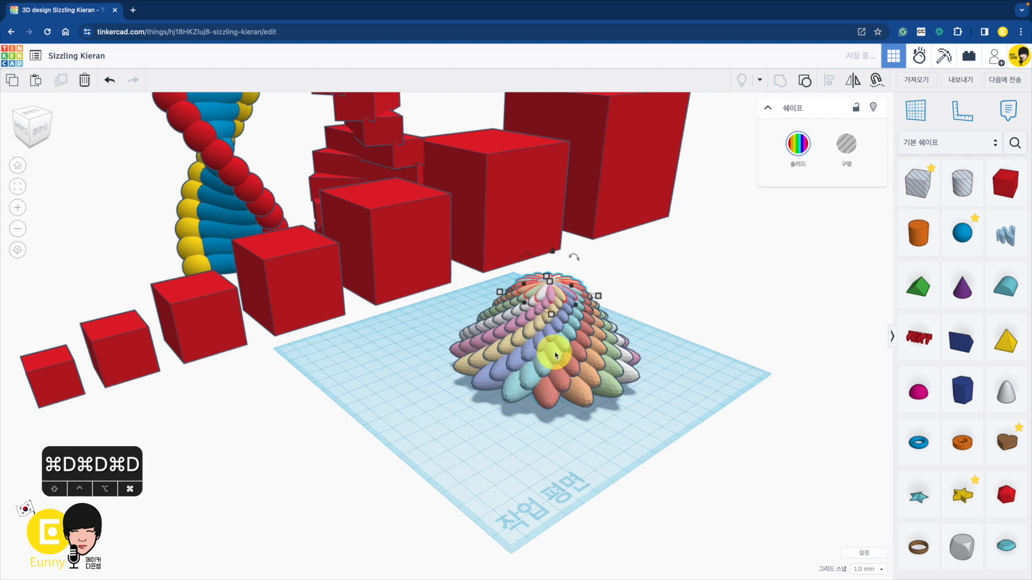
Step: Select the whole flower stack and move it to the back-left edge of the workplane
{"action": "right_click_drag", "start_coordinate": [518, 366], "coordinate": [650, 415]}
{"action": "left_click_drag", "start_coordinate": [629, 431], "coordinate": [339, 232]}
{"action": "left_click_drag", "start_coordinate": [546, 374], "coordinate": [418, 325]}
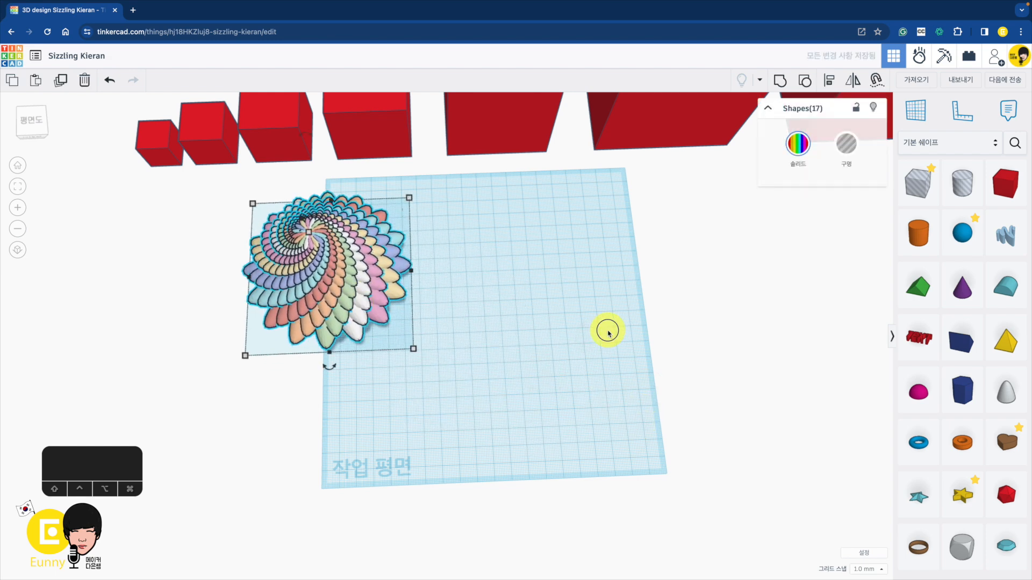
Step: Place a red box beside the flower stack and enlarge its base to 104 by 122 mm
{"action": "left_click", "coordinate": [1005, 183]}
{"action": "left_click", "coordinate": [452, 250]}
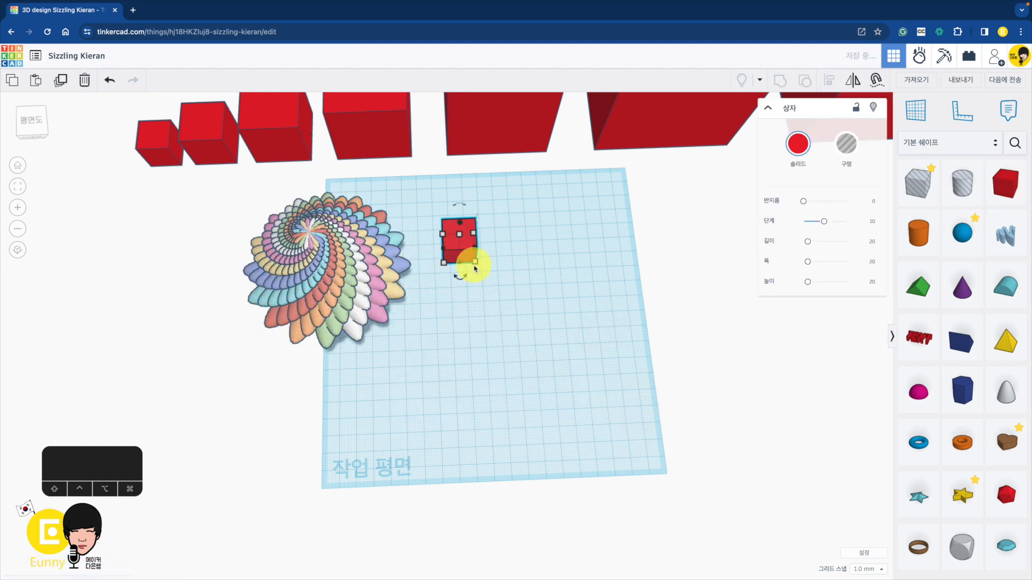
{"action": "left_click_drag", "start_coordinate": [473, 263], "coordinate": [625, 419]}
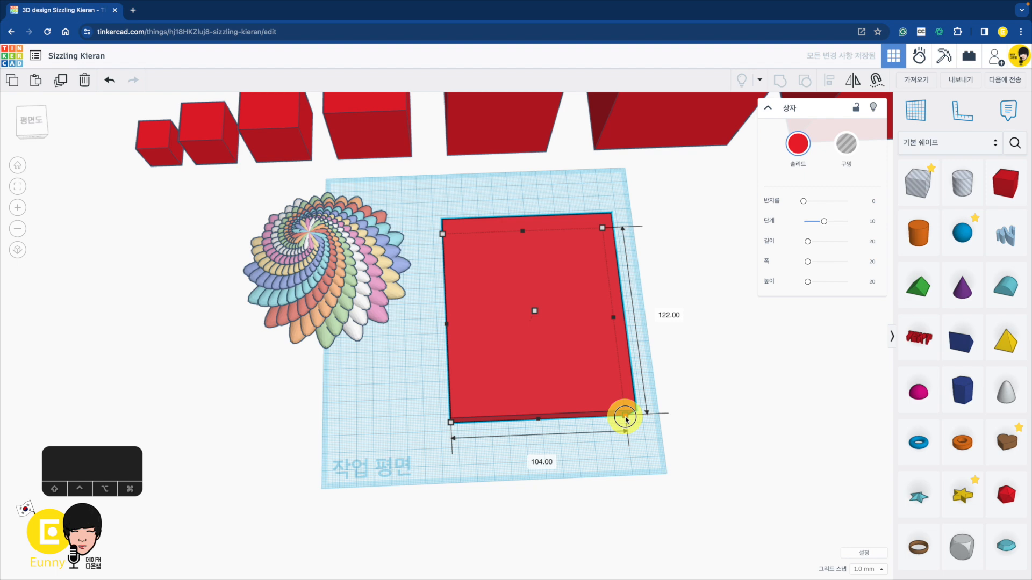
{"action": "left_click", "coordinate": [675, 426]}
Step: Duplicate the large red box, shrink the copy proportionally to 95.48 by 112 mm and make it a hole
{"action": "left_click", "coordinate": [597, 396]}
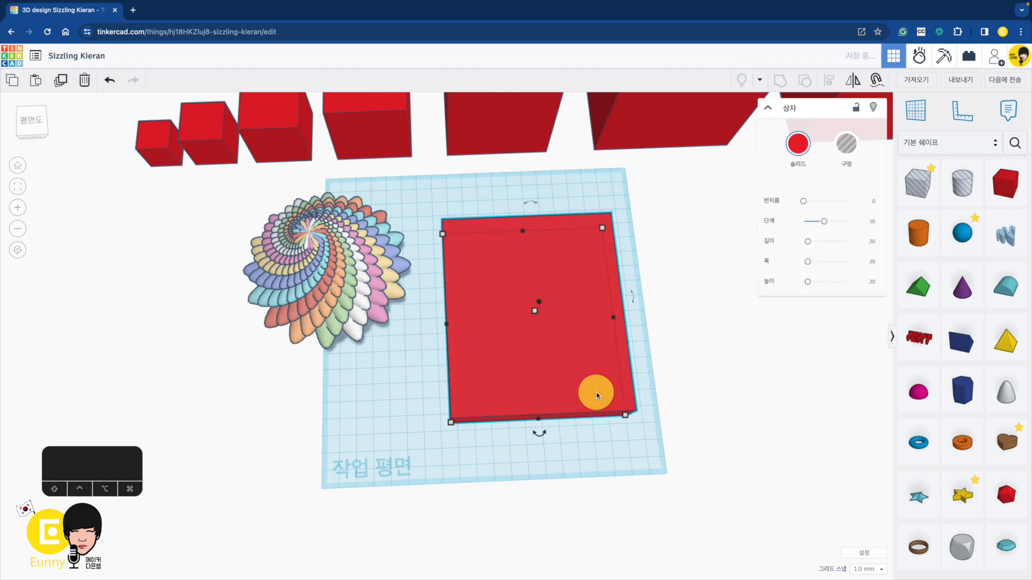
{"action": "left_click_drag", "start_coordinate": [625, 415], "coordinate": [605, 403]}
{"action": "left_click", "coordinate": [848, 144]}
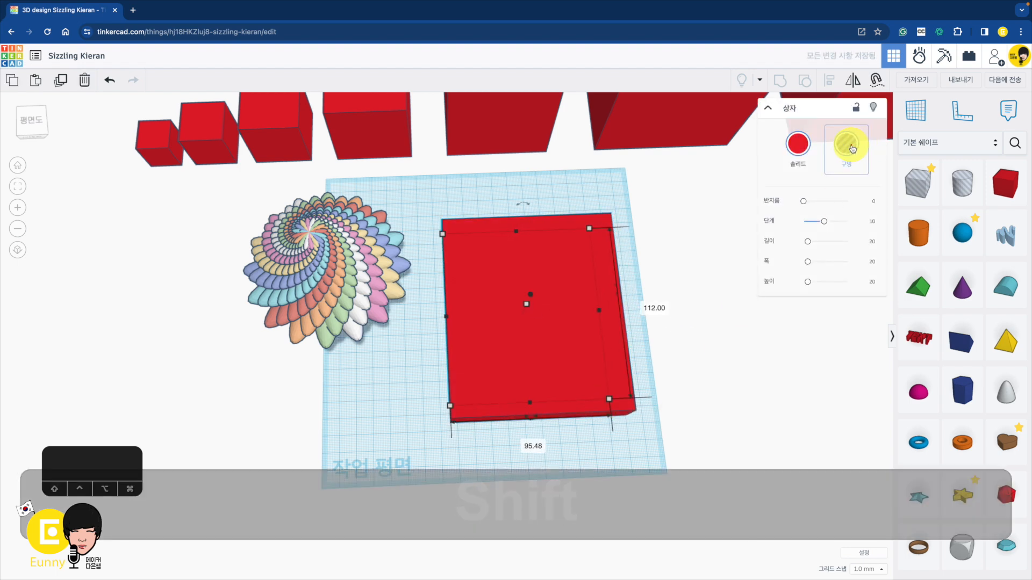
Step: Centre the hole box within the red box and group the two to cut out a rectangular frame
{"action": "right_click_drag", "start_coordinate": [586, 327], "coordinate": [583, 287]}
{"action": "mouse_move", "coordinate": [528, 300]}
{"action": "left_mouse_down"}
{"action": "mouse_move", "coordinate": [527, 284]}
{"action": "mouse_move", "coordinate": [516, 311]}
{"action": "mouse_move", "coordinate": [528, 318]}
{"action": "left_mouse_up"}
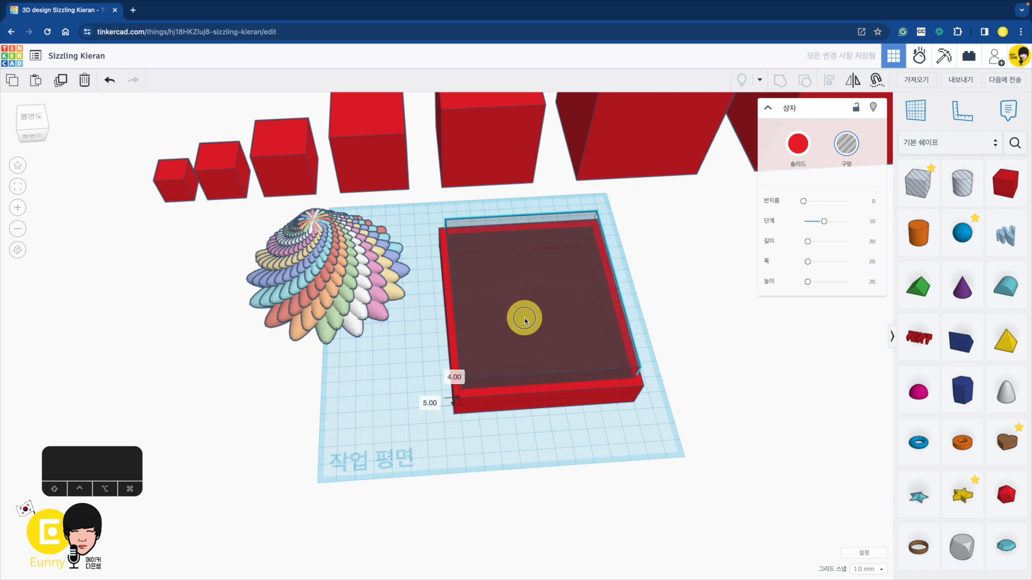
{"action": "left_click_drag", "start_coordinate": [574, 422], "coordinate": [520, 355]}
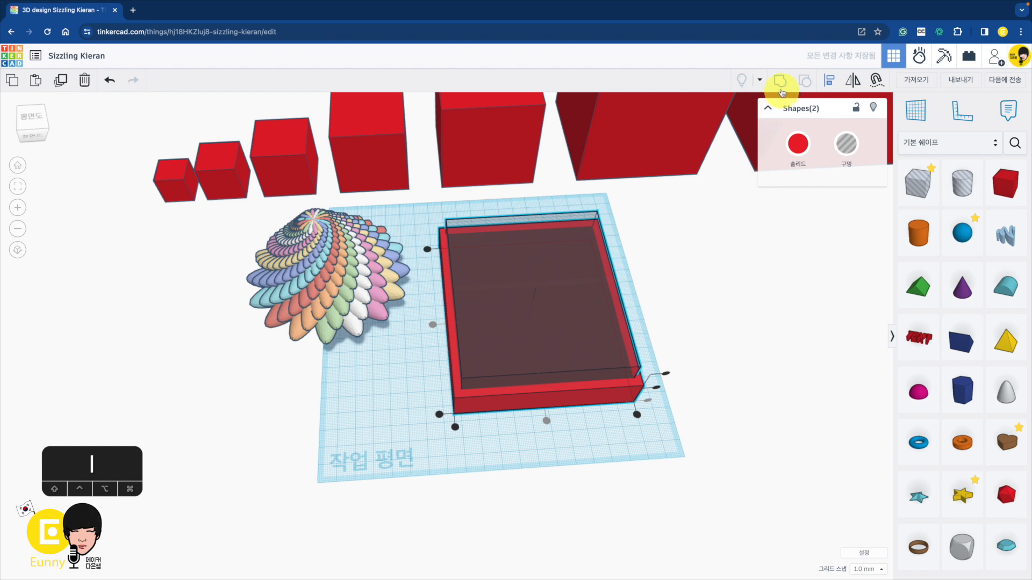
{"action": "left_click", "coordinate": [782, 90]}
{"action": "left_click", "coordinate": [699, 346]}
{"action": "mouse_move", "coordinate": [698, 347]}
{"action": "right_mouse_down"}
{"action": "mouse_move", "coordinate": [689, 387]}
{"action": "mouse_move", "coordinate": [654, 396]}
{"action": "mouse_move", "coordinate": [684, 338]}
{"action": "right_mouse_up"}
Step: Duplicate the rectangular frame, with the copy rotated 22.5° and shrunk uniformly about its centre to fit inside the original
{"action": "left_click", "coordinate": [606, 361]}
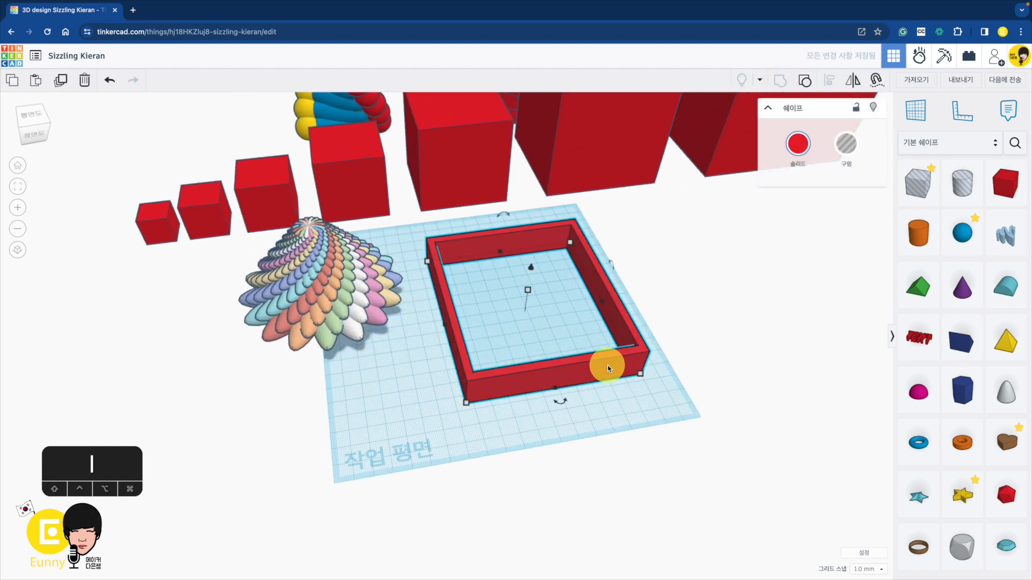
{"action": "key", "text": "ctrl+d"}
{"action": "mouse_move", "coordinate": [562, 401]}
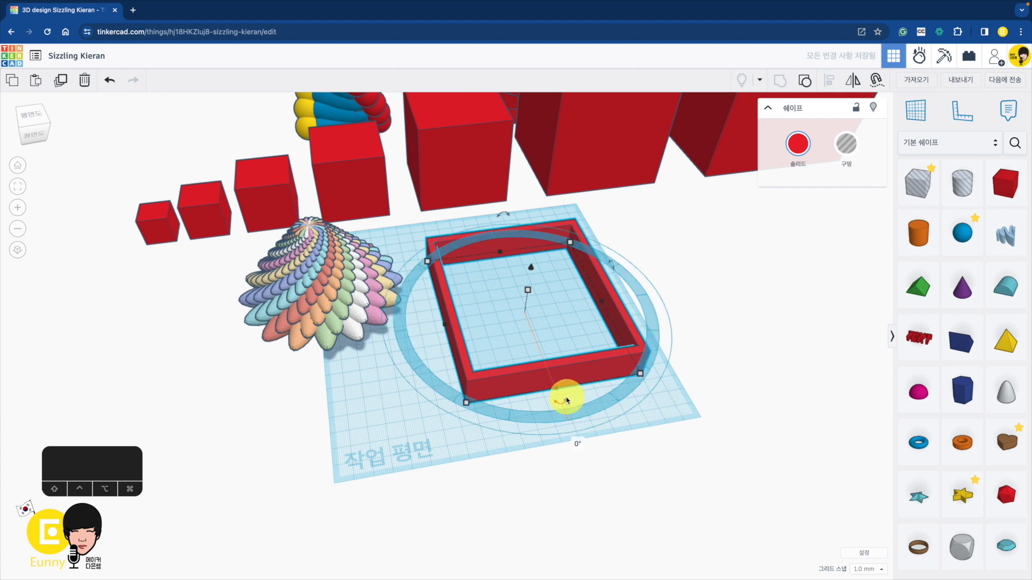
{"action": "left_click_drag", "start_coordinate": [562, 403], "coordinate": [537, 403]}
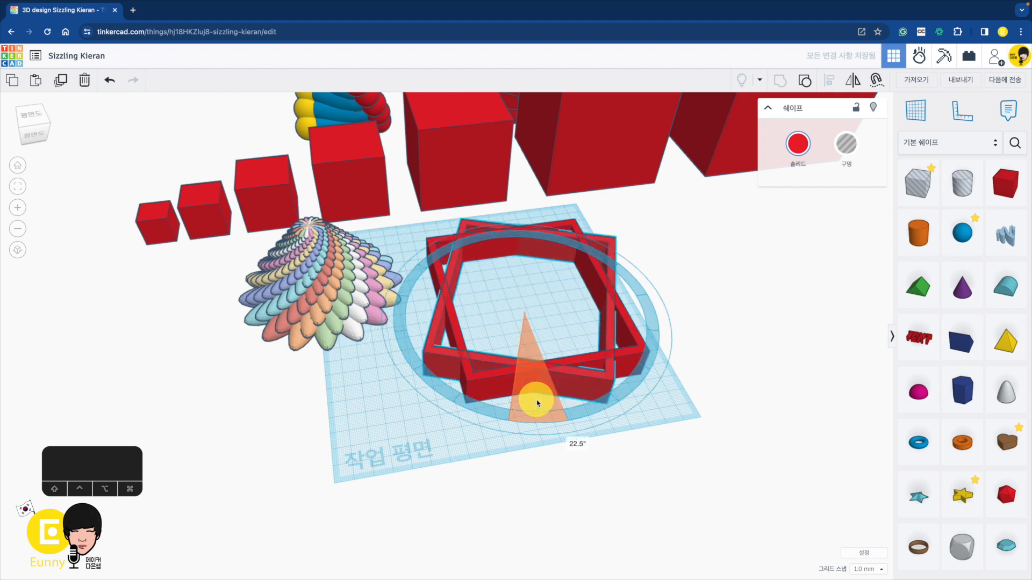
{"action": "left_click_drag", "start_coordinate": [436, 432], "coordinate": [471, 397]}
{"action": "right_click_drag", "start_coordinate": [719, 350], "coordinate": [692, 421]}
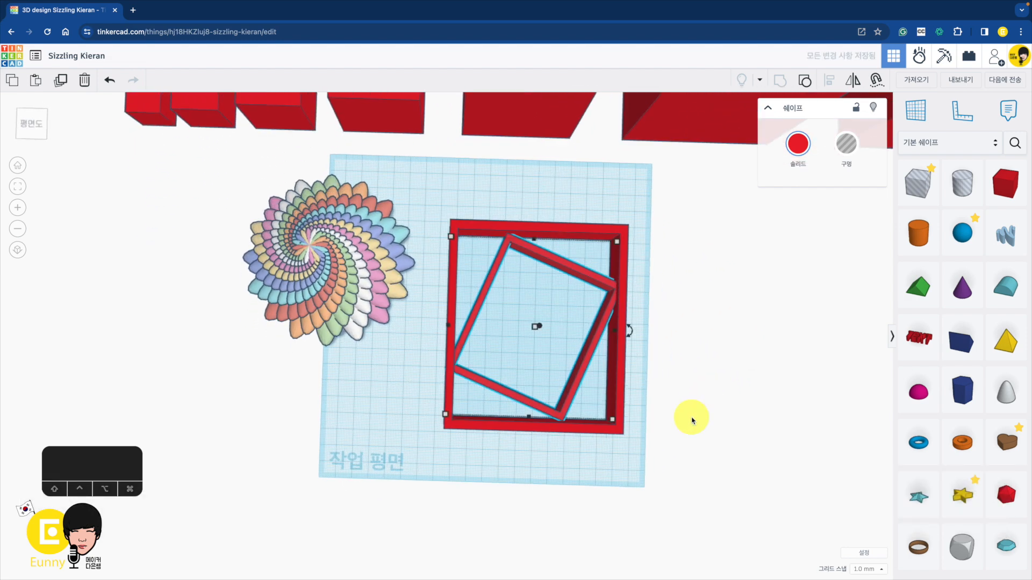
Step: Repeat the duplication of the rotated inner frame to fill the outer frame with a spiral of ever smaller frames
{"action": "key", "text": "ctrl+d"}
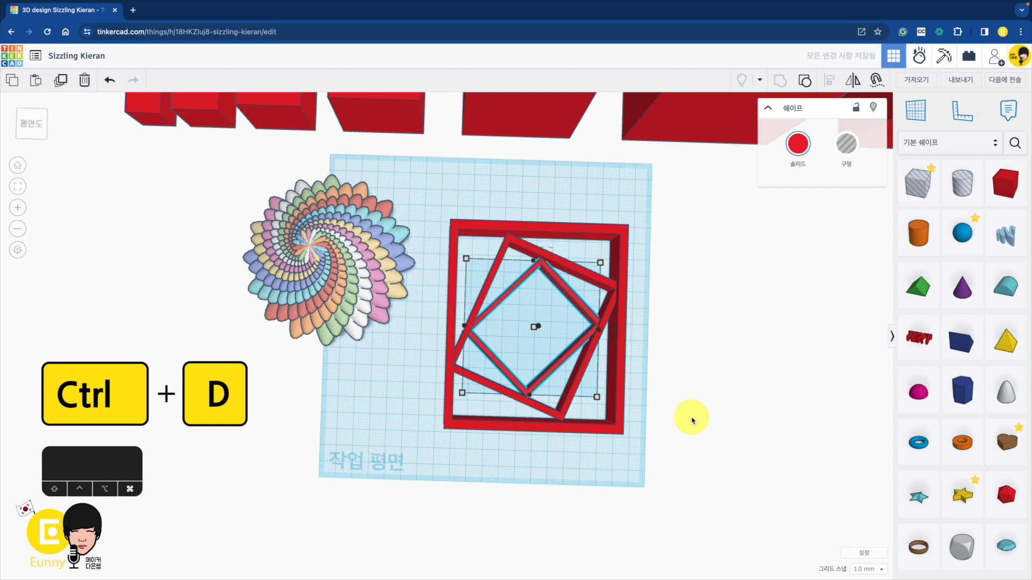
{"action": "key", "text": "ctrl+d"}
{"action": "key", "text": "super+d"}
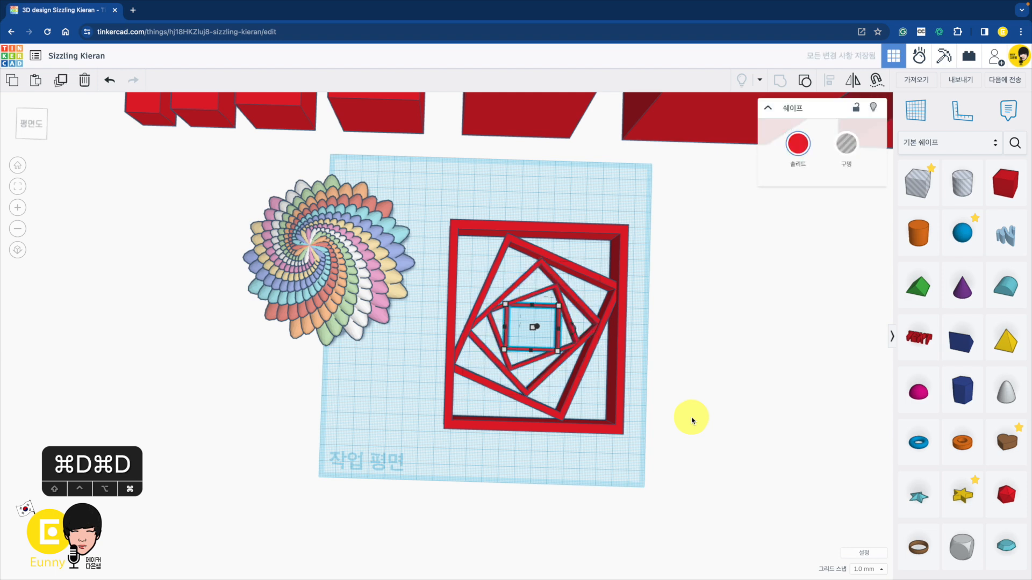
{"action": "key", "text": "super+d"}
{"action": "key", "text": "super+d"}
{"action": "left_click", "coordinate": [691, 422]}
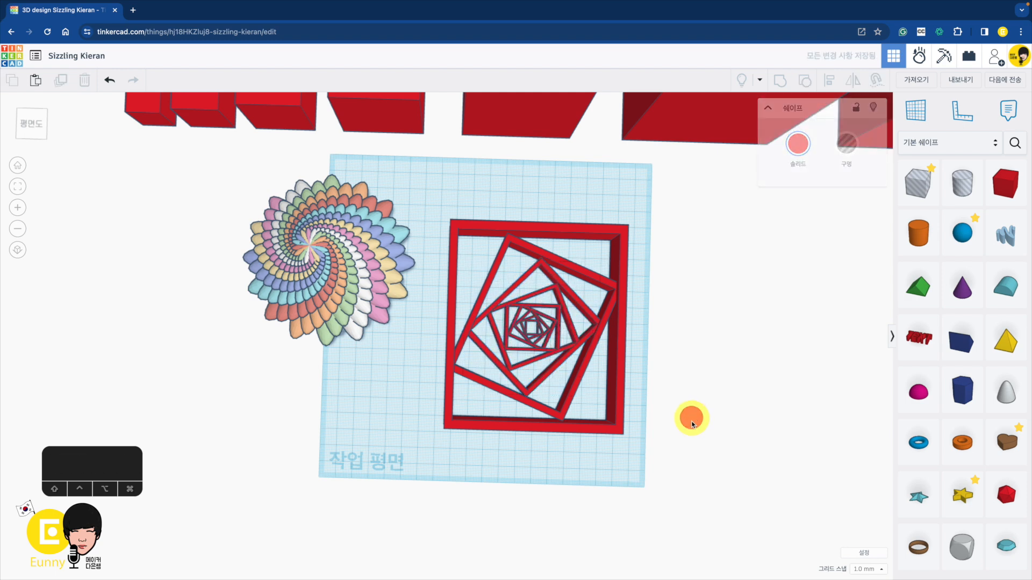
{"action": "right_click_drag", "start_coordinate": [692, 422], "coordinate": [705, 401]}
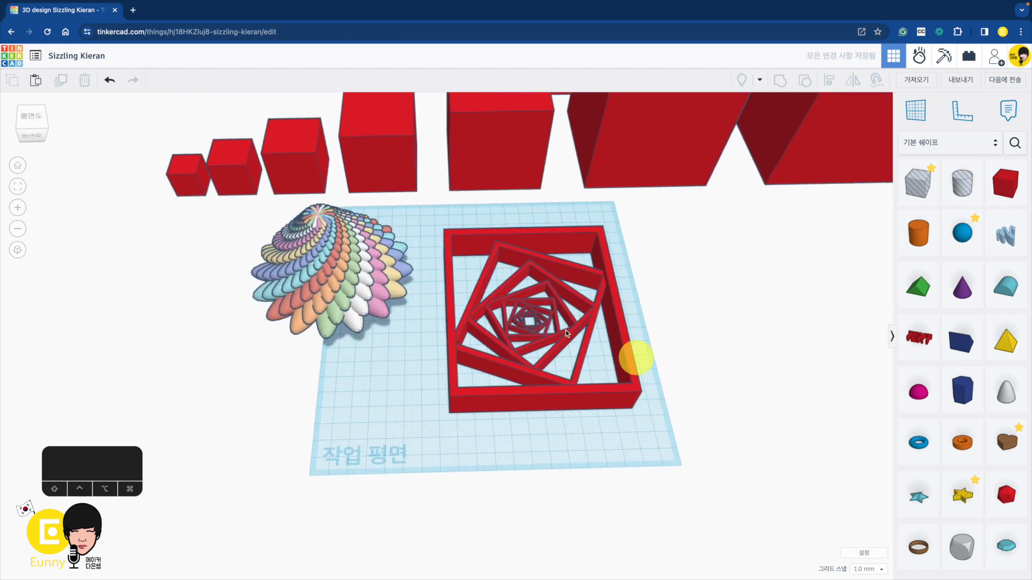
{"action": "middle_click_drag", "start_coordinate": [665, 269], "coordinate": [662, 336]}
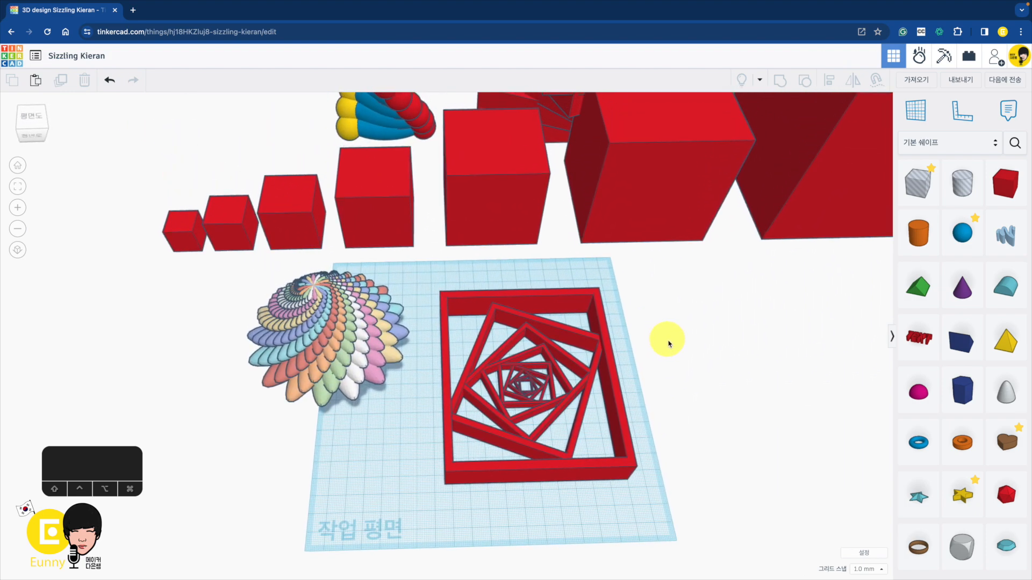